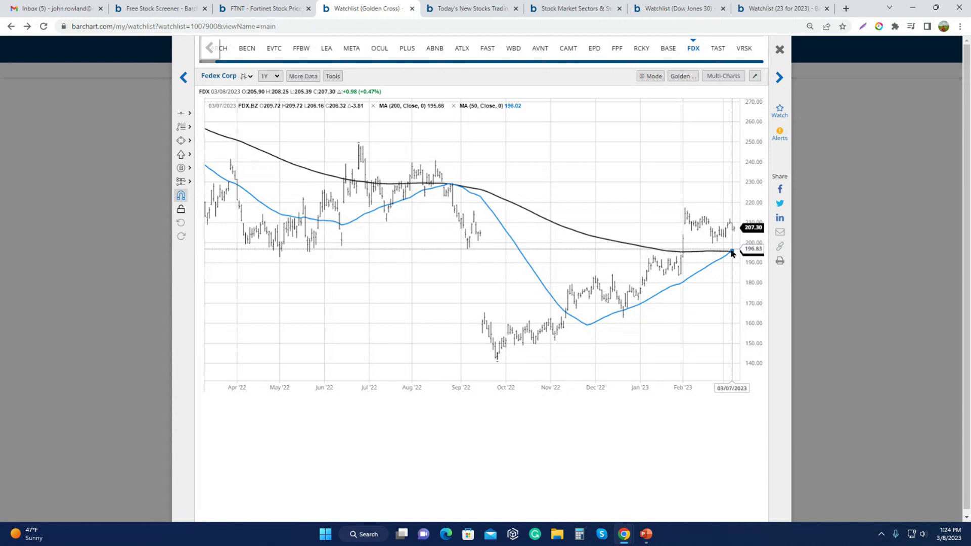
Step: Start a stock screener from the Golden Cross watchlist and add a New 3-Month High Date filter
click(781, 51)
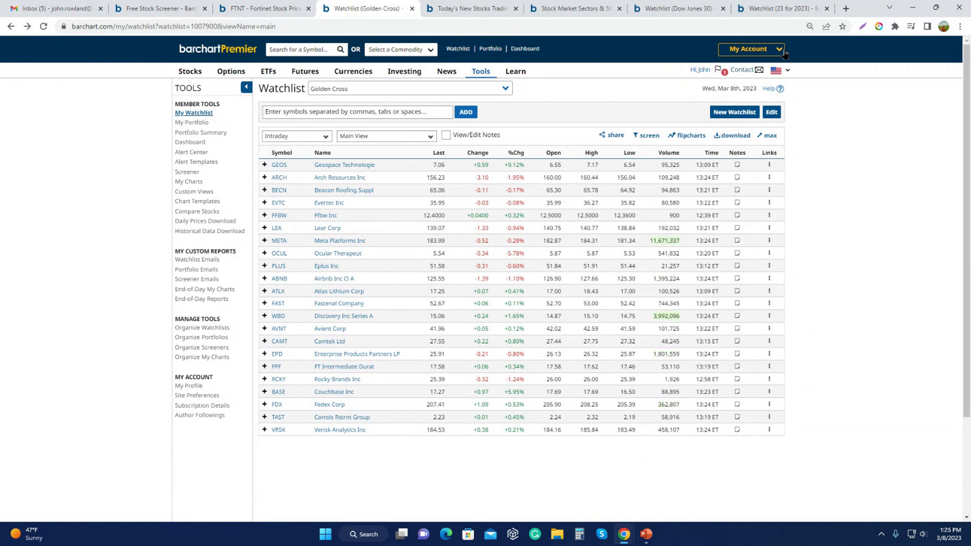
click(650, 136)
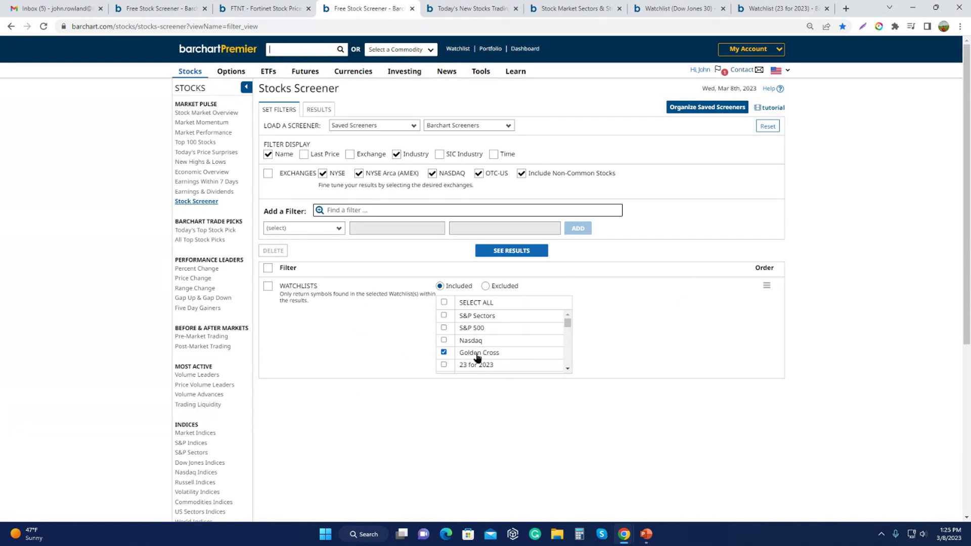
click(338, 230)
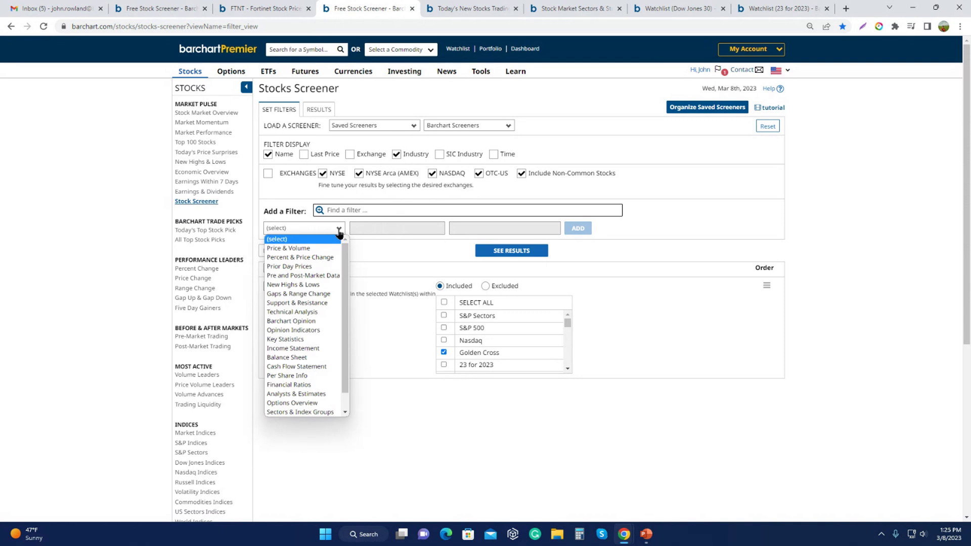
click(302, 287)
click(407, 232)
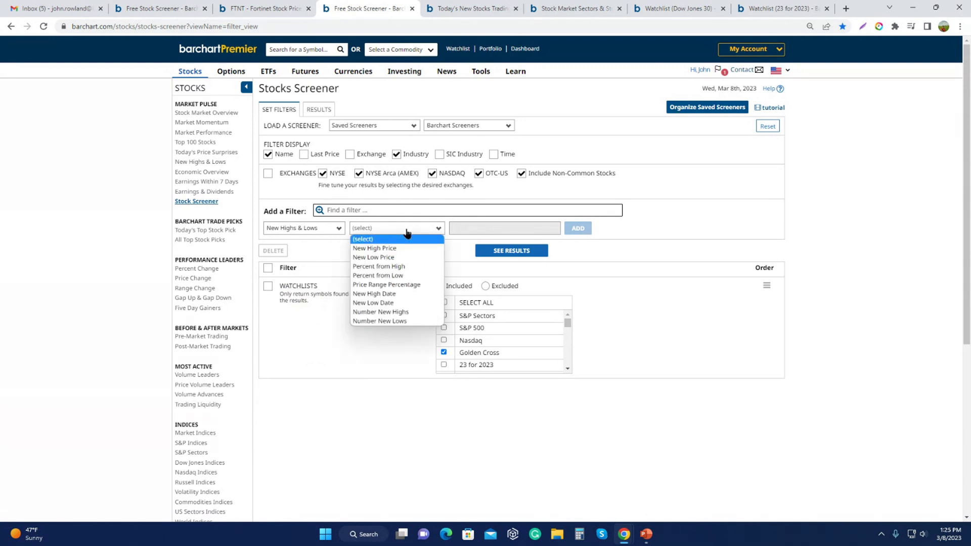
click(383, 294)
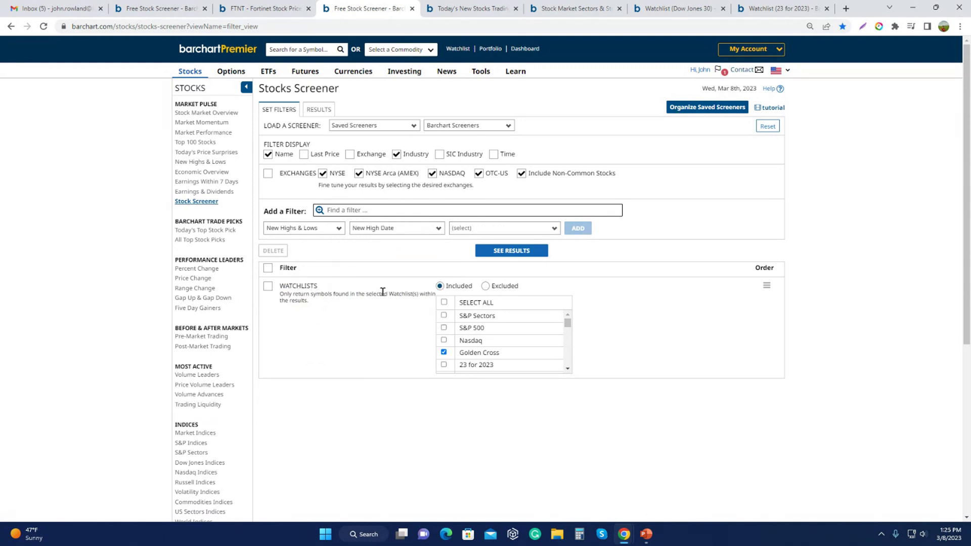
click(538, 230)
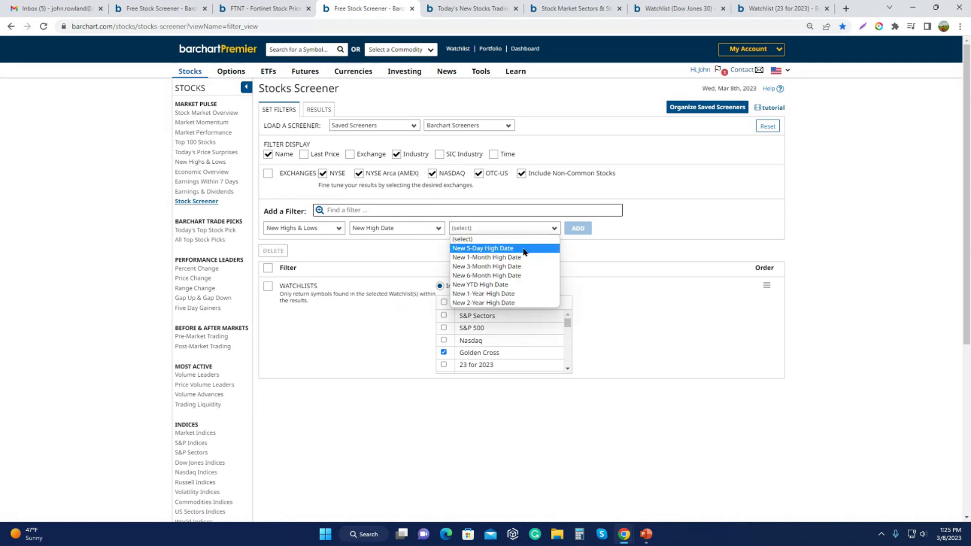
click(502, 267)
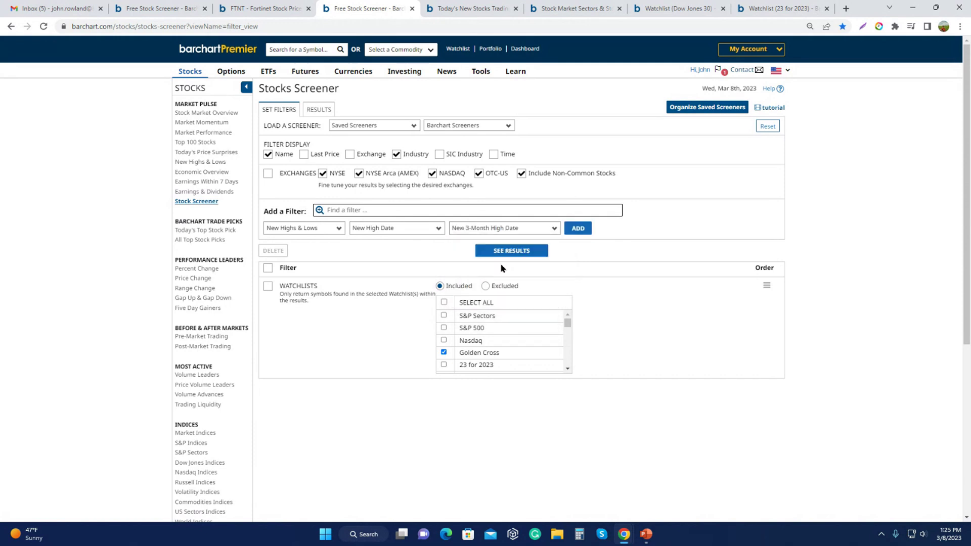
click(575, 234)
Step: Set the 3-month high filter to made within last 1-Week and run the screener
click(502, 297)
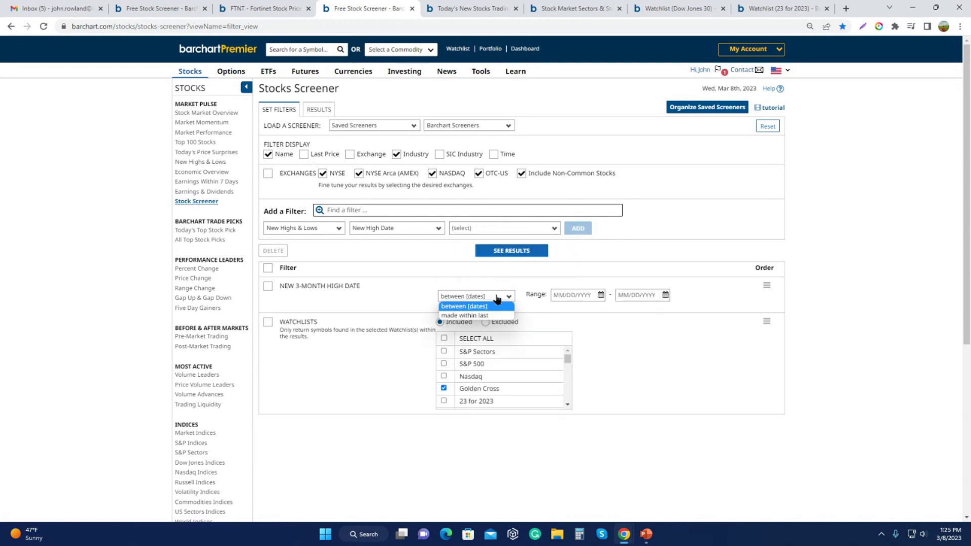
click(490, 315)
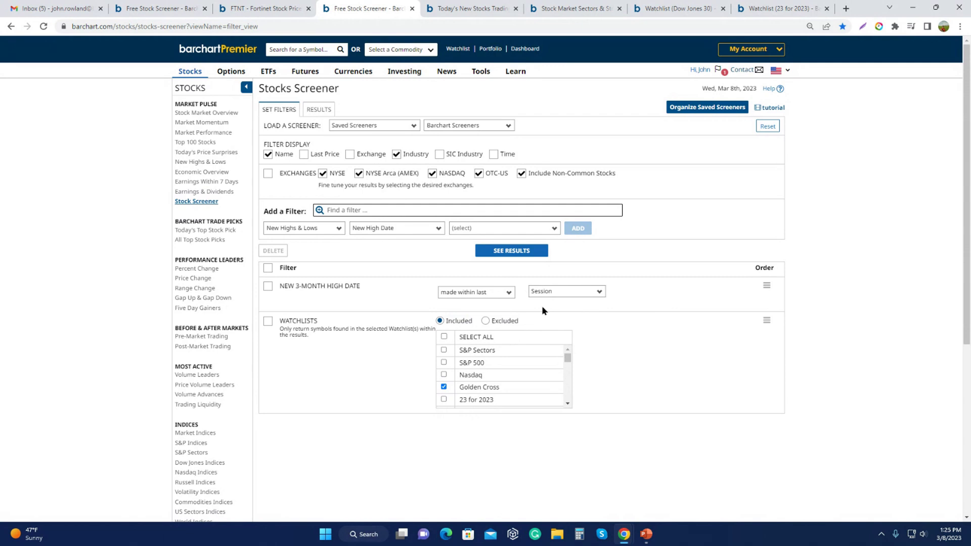
click(582, 297)
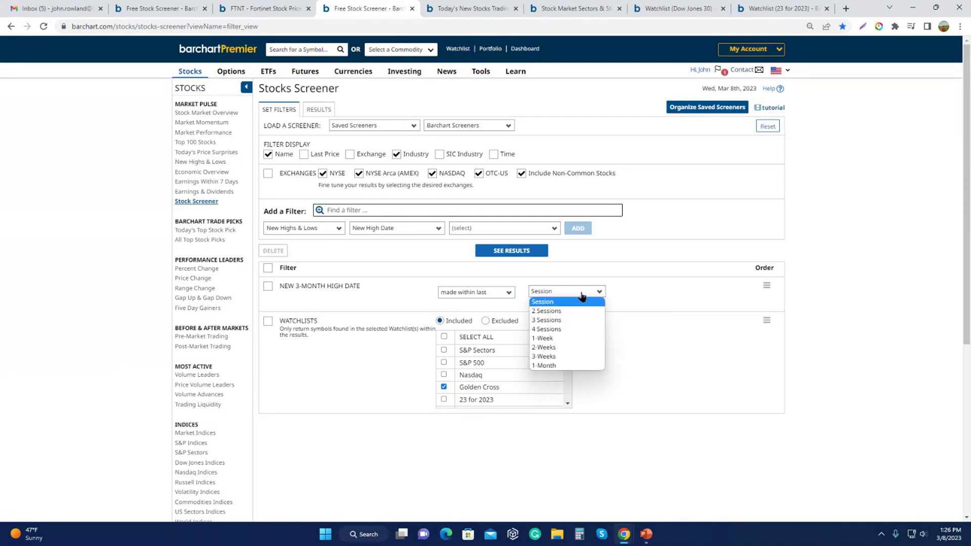
click(556, 340)
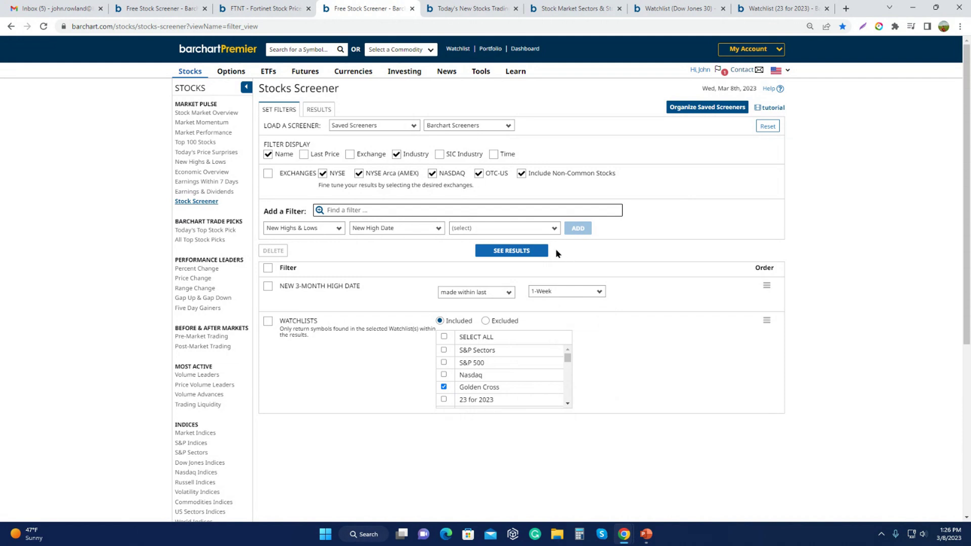
click(516, 251)
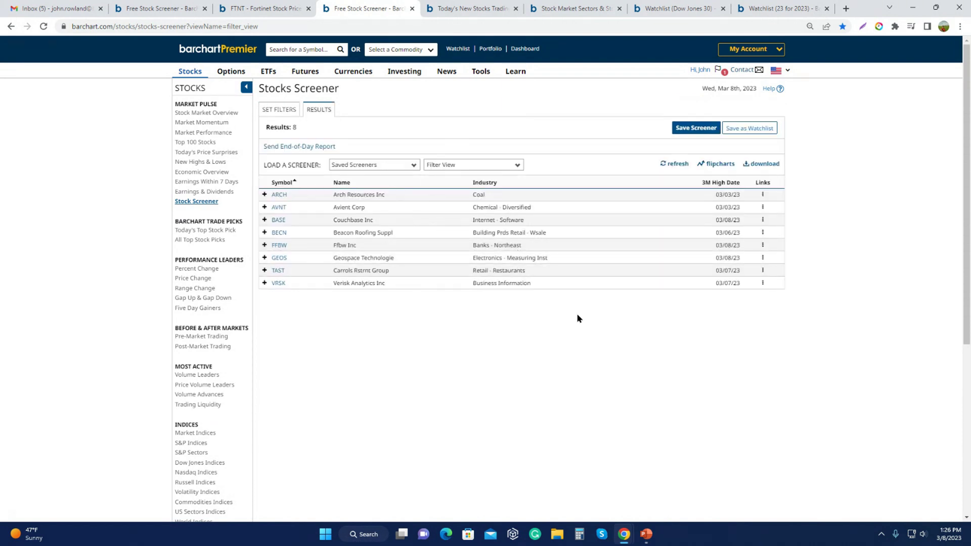
Step: Review the screened stocks' flipcharts using the Golden Cross/Death Cross Barchart template, including the GEOS chart
click(720, 165)
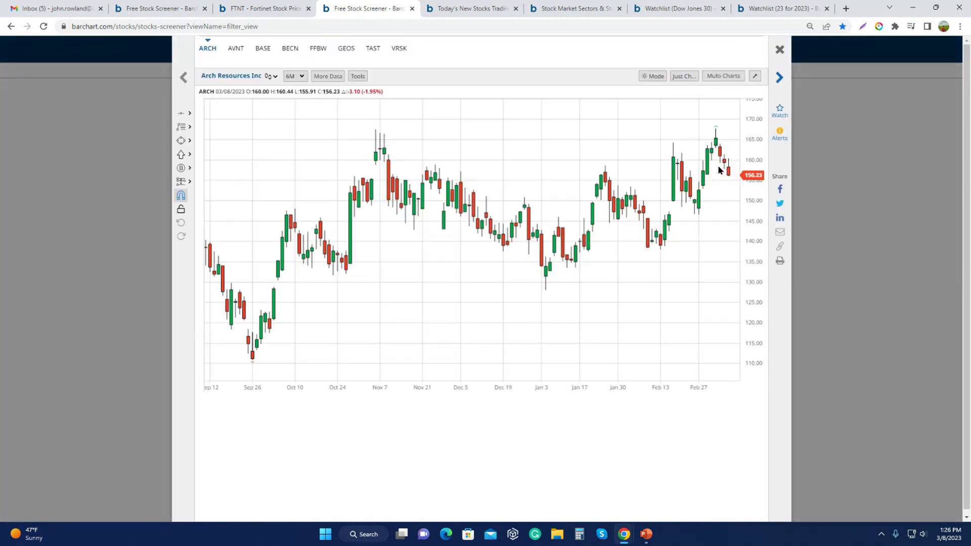
click(682, 77)
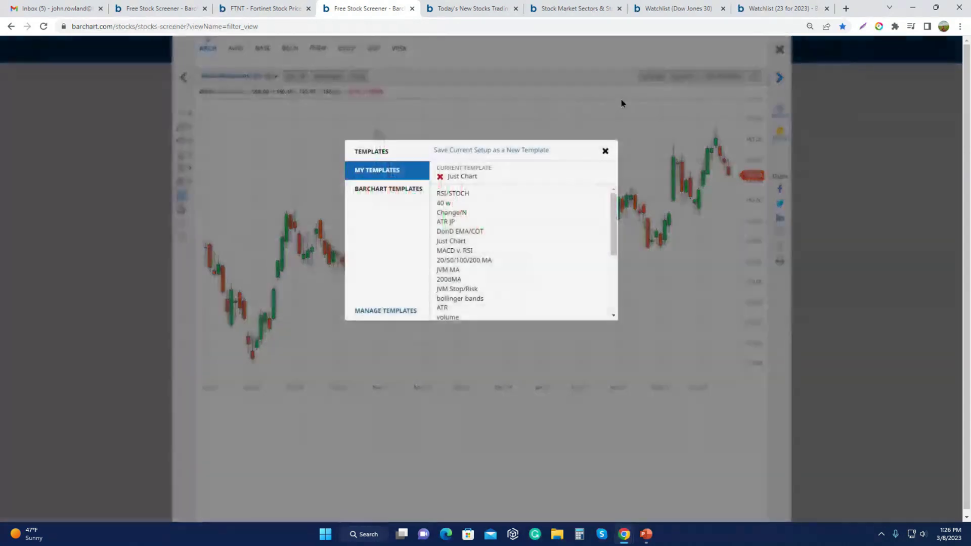
click(401, 194)
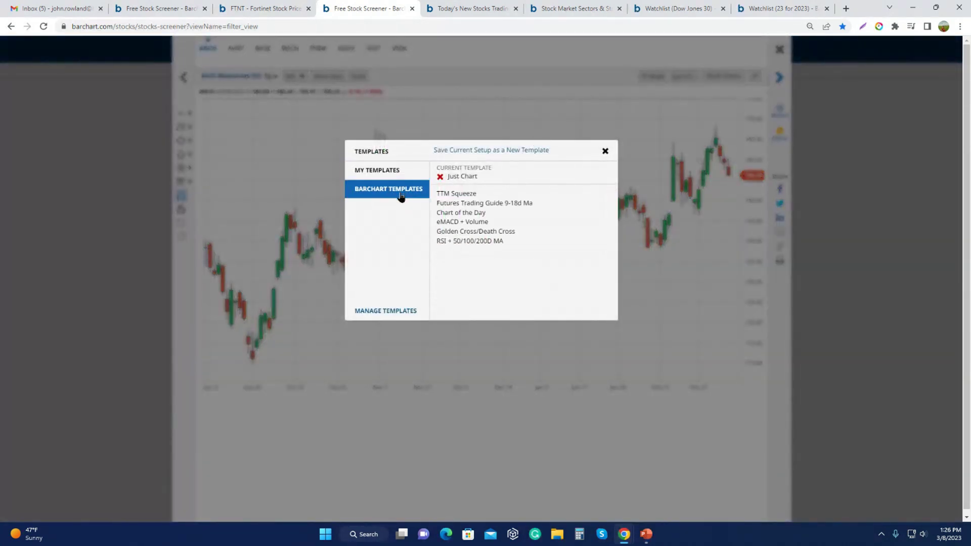
click(476, 232)
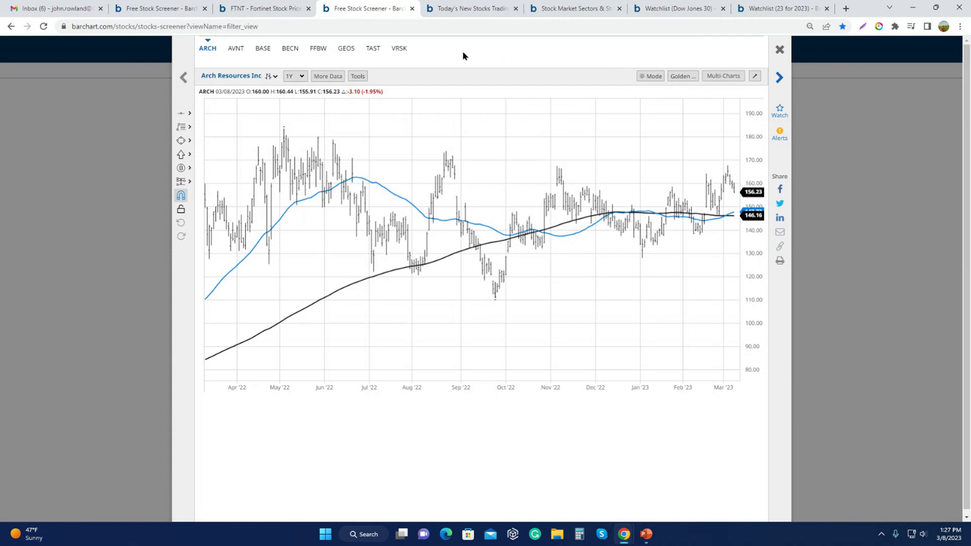
click(347, 49)
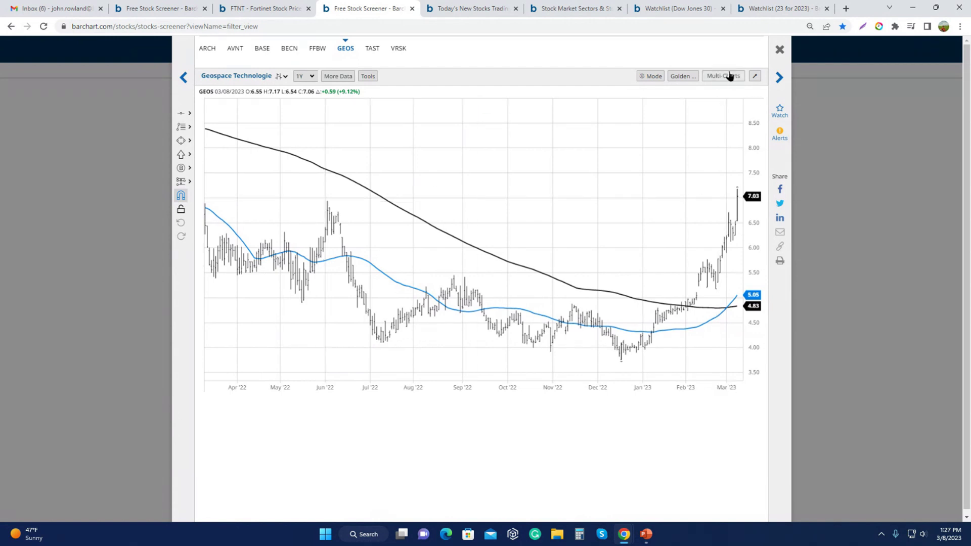
click(780, 50)
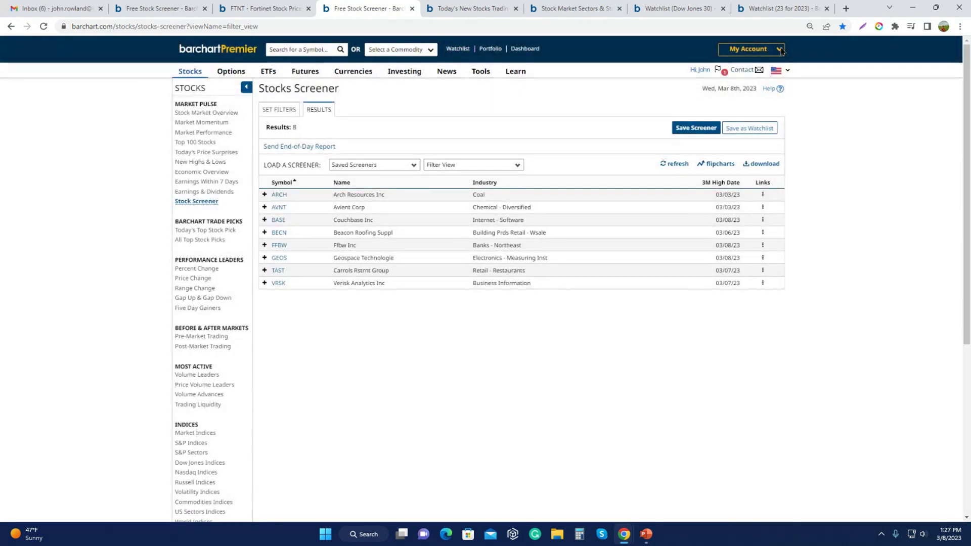
Step: Save the screener as "30 d high Golden cross" with an End-of-Day results email
click(697, 130)
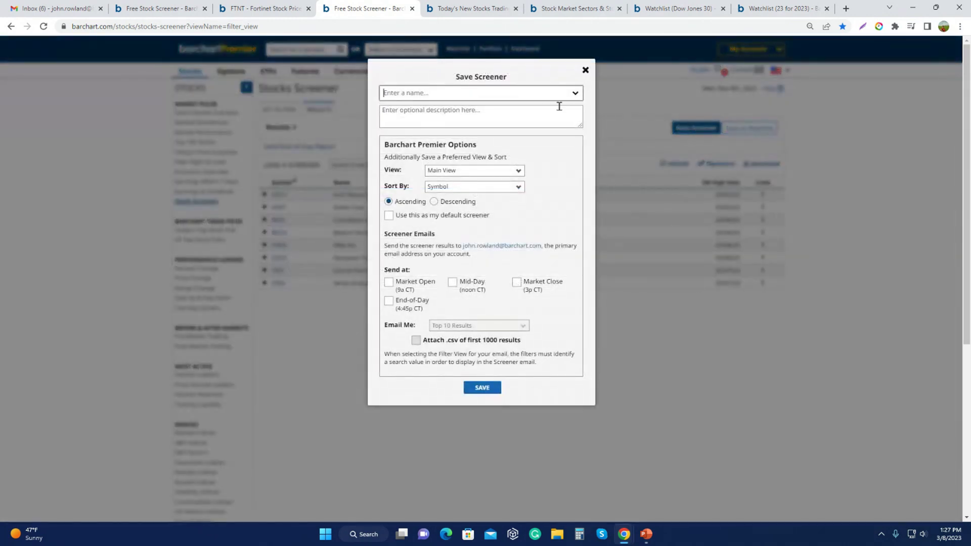
click(416, 89)
text(30 d high eolden cross)
click(388, 303)
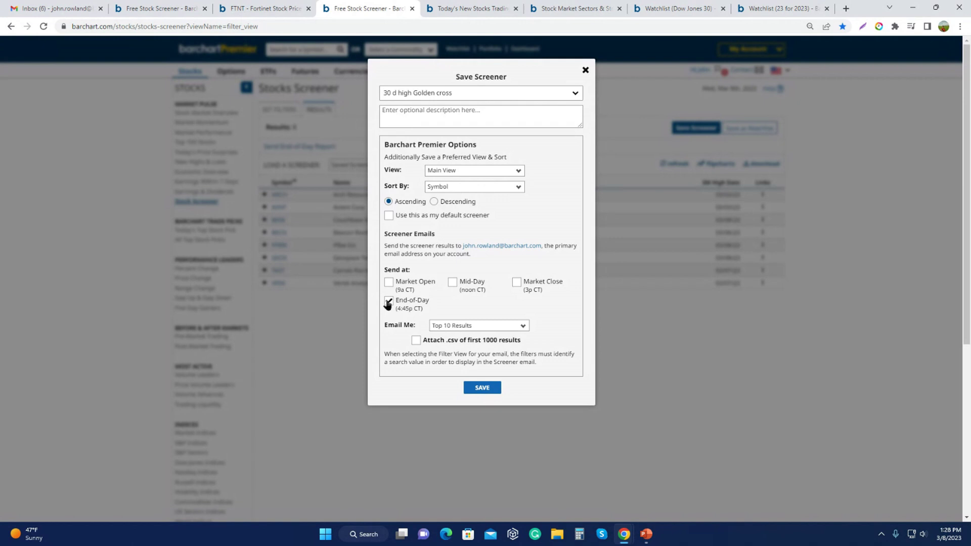
click(483, 391)
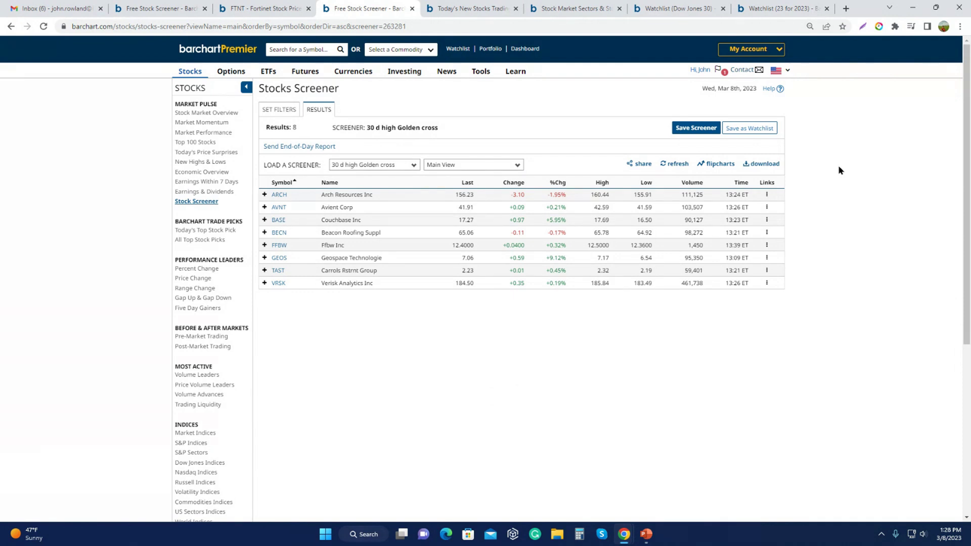
Step: Examine the Fortinet (FTNT) price overview, including its fundamentals, options overview, analyst rating and business summary
click(263, 8)
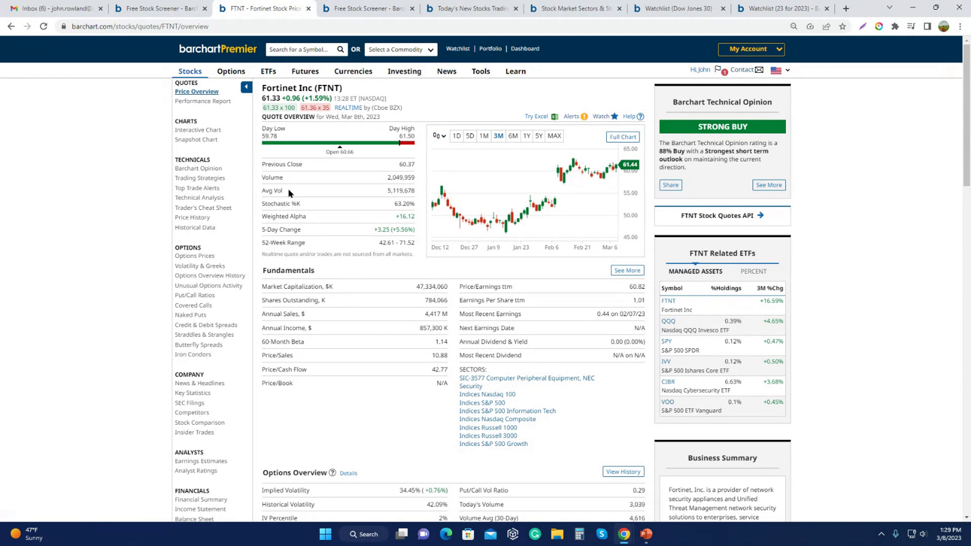
scroll(315, 228, down, 1)
scroll(314, 228, down, 2)
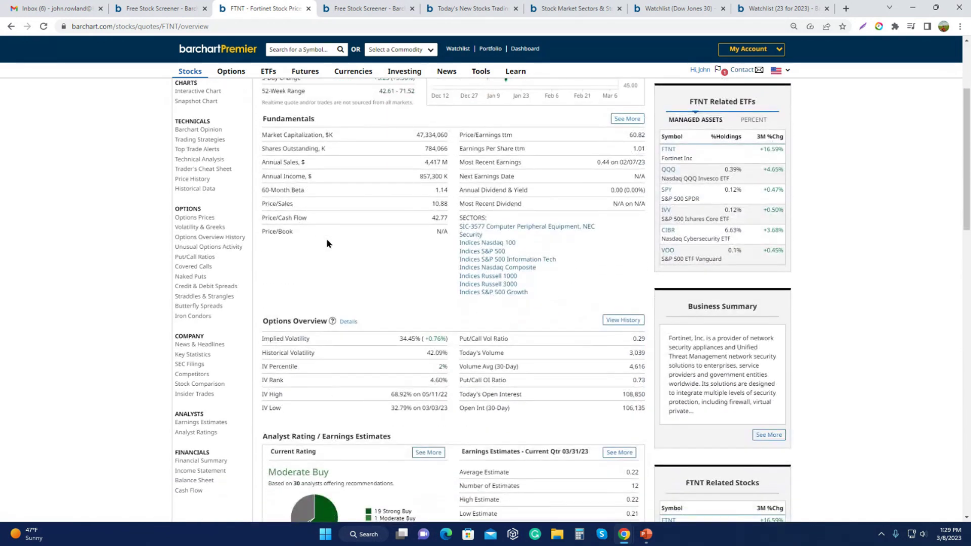
scroll(365, 245, down, 3)
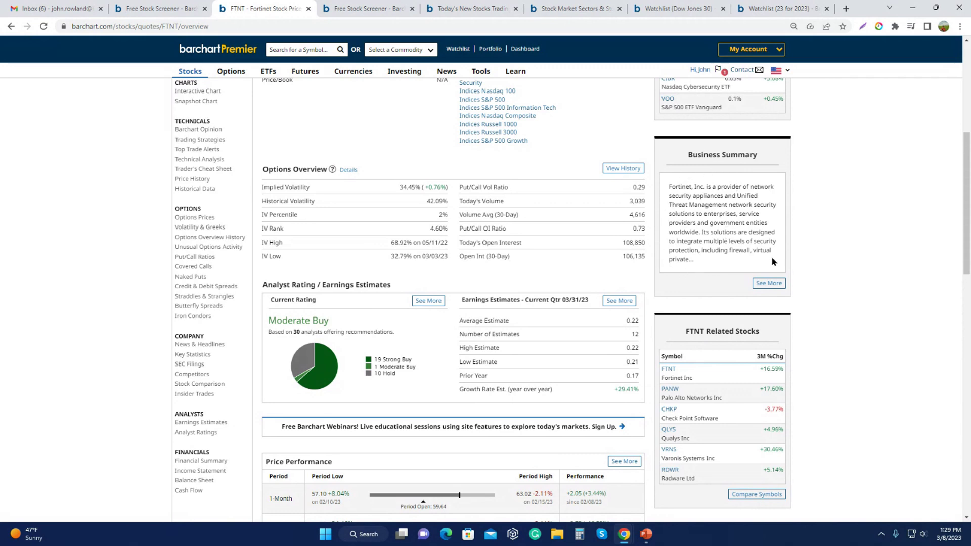
scroll(660, 212, up, 6)
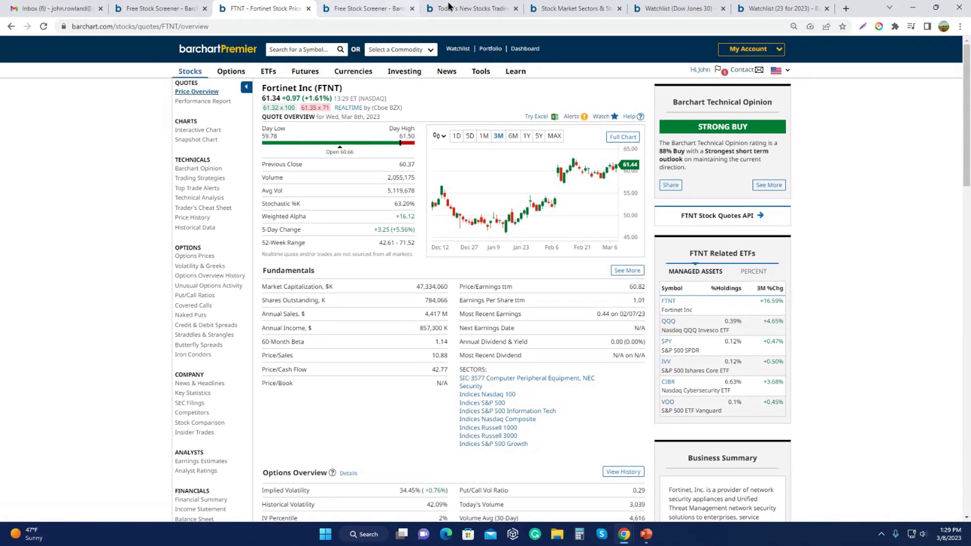
Step: From New Stocks Recommendations, open the list of new buys for the 50 - 200 Day MACD Oscillator
click(547, 9)
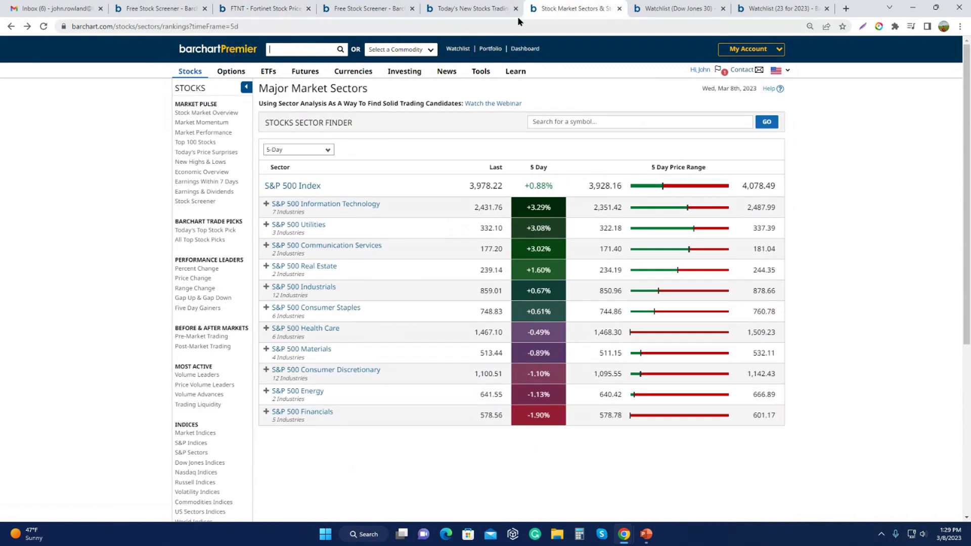
click(474, 11)
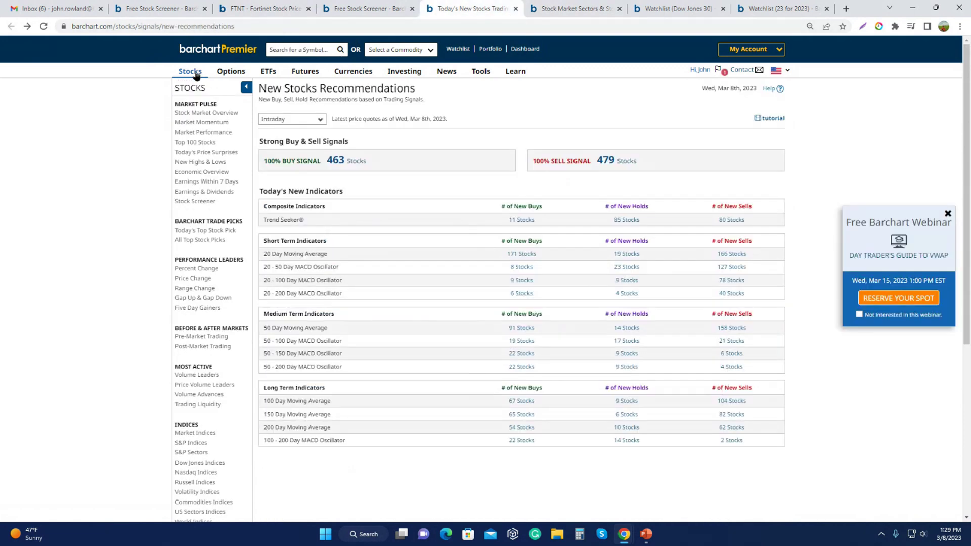
mouse_move(196, 74)
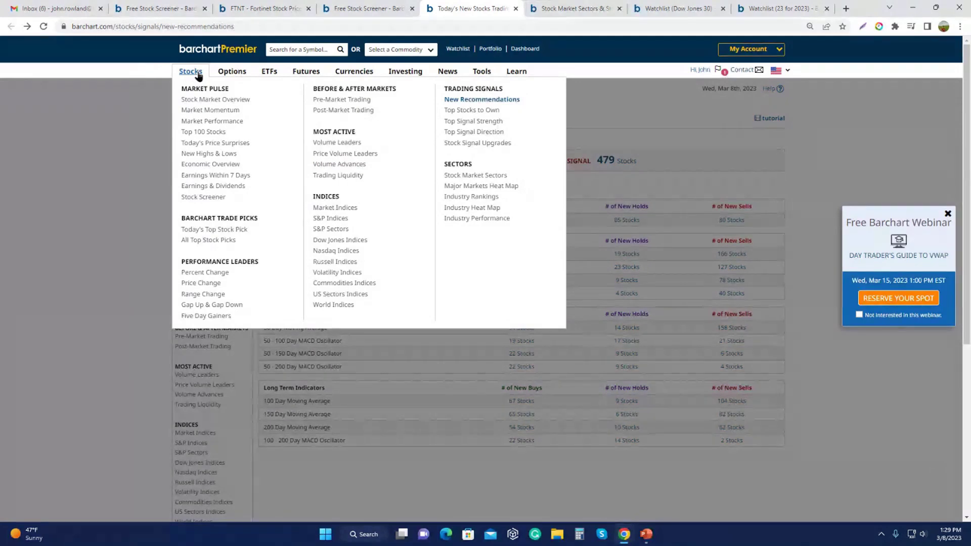
click(947, 213)
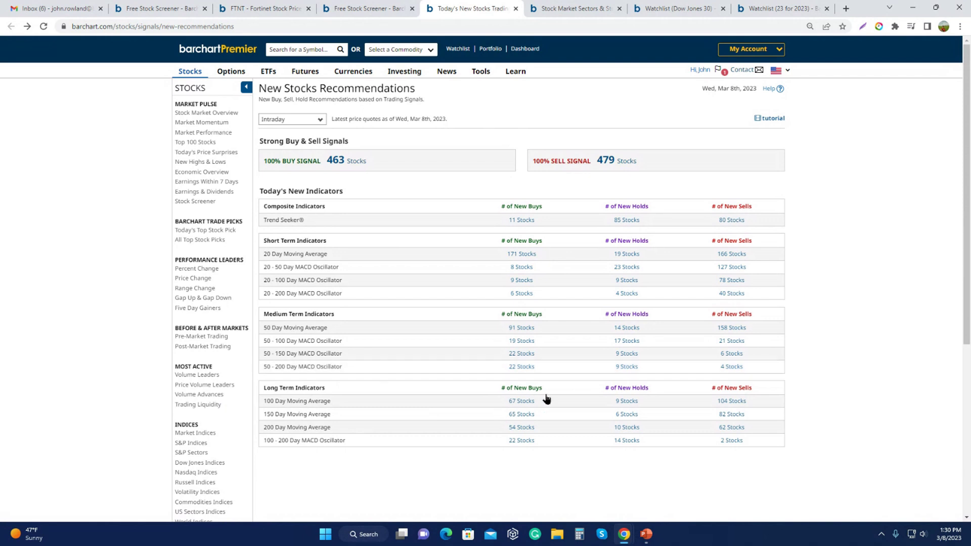
click(523, 368)
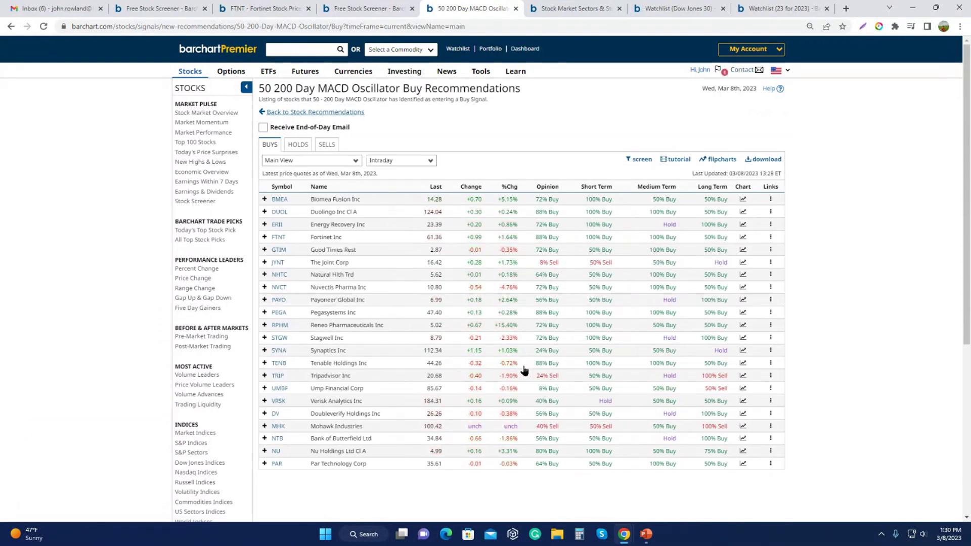
Step: Examine the 50 - 200 Day MACD buy recommendations in the Performance, Fundamental and custom MY Fundamentals views
click(328, 161)
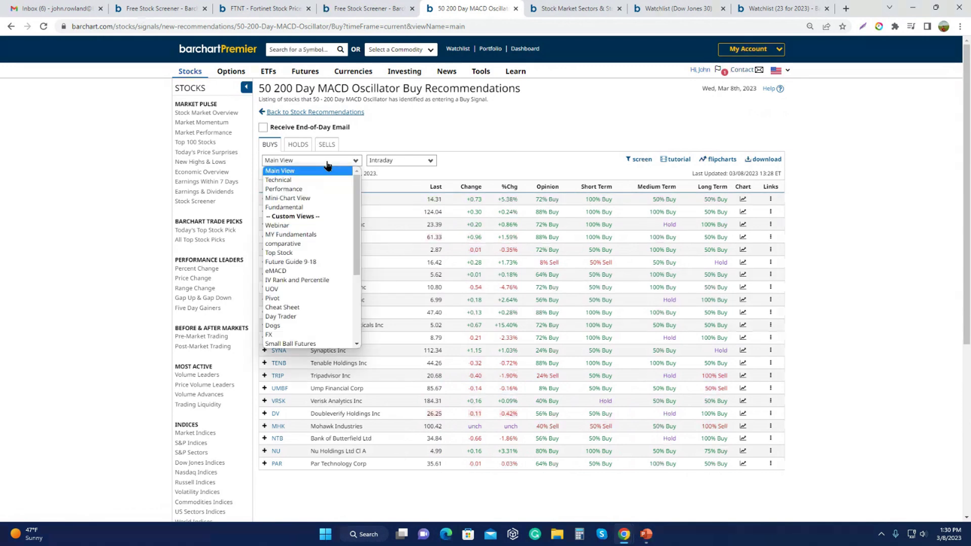
click(313, 189)
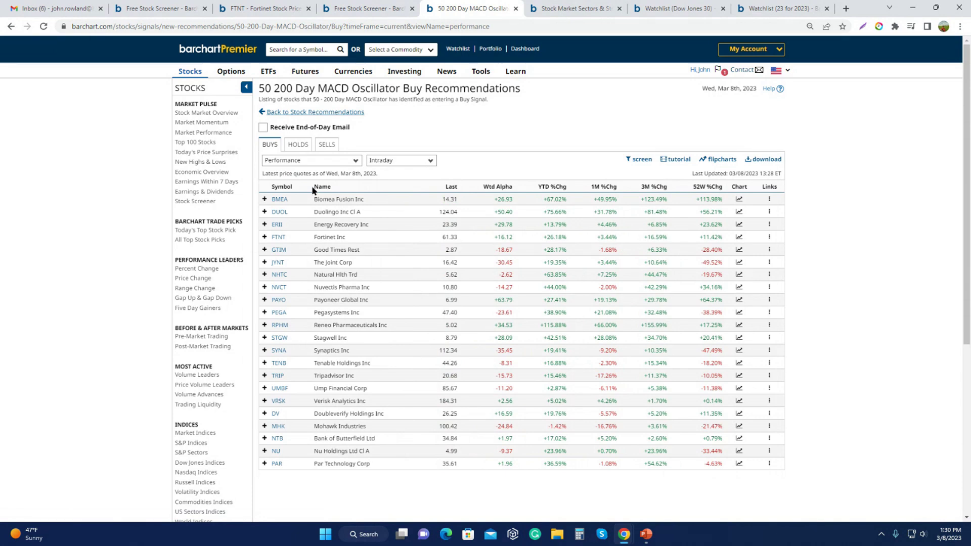
click(328, 163)
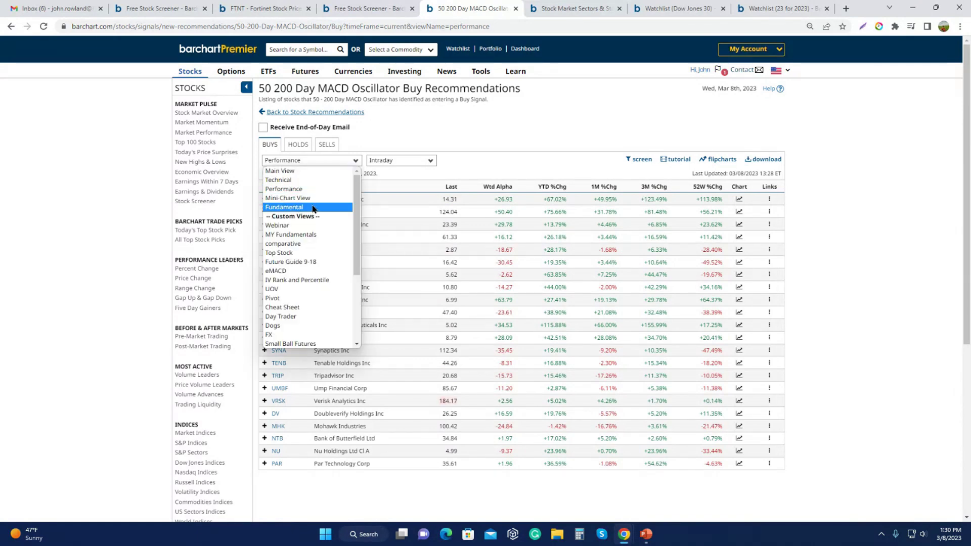
click(313, 207)
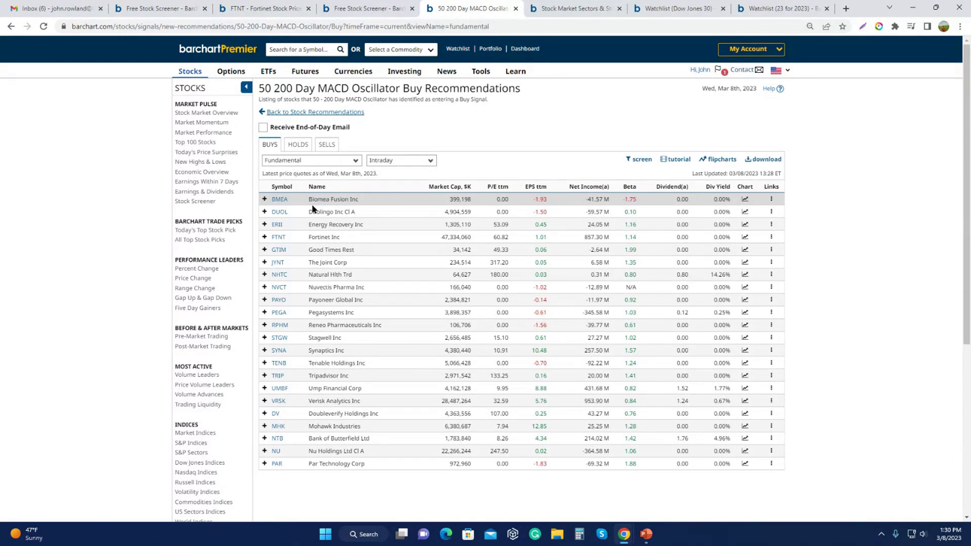
click(336, 162)
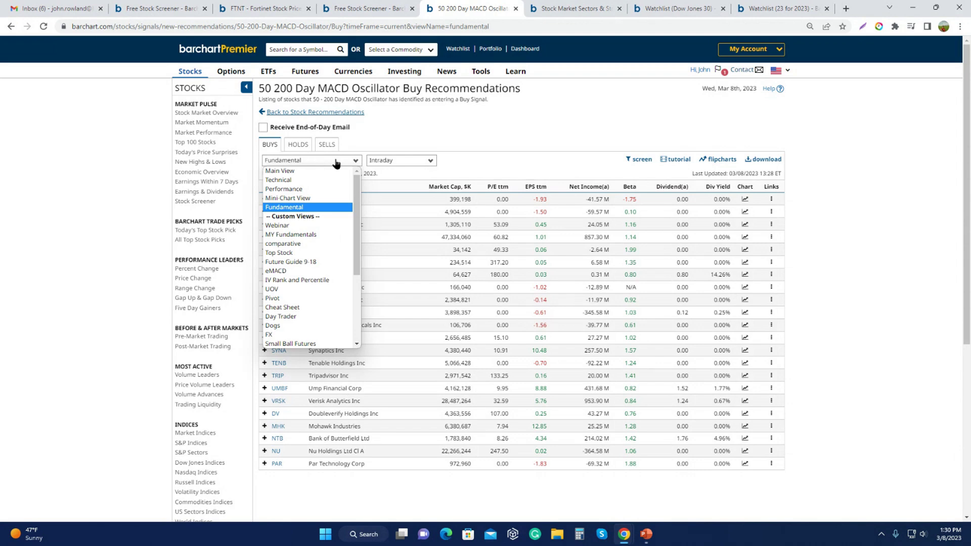
click(298, 234)
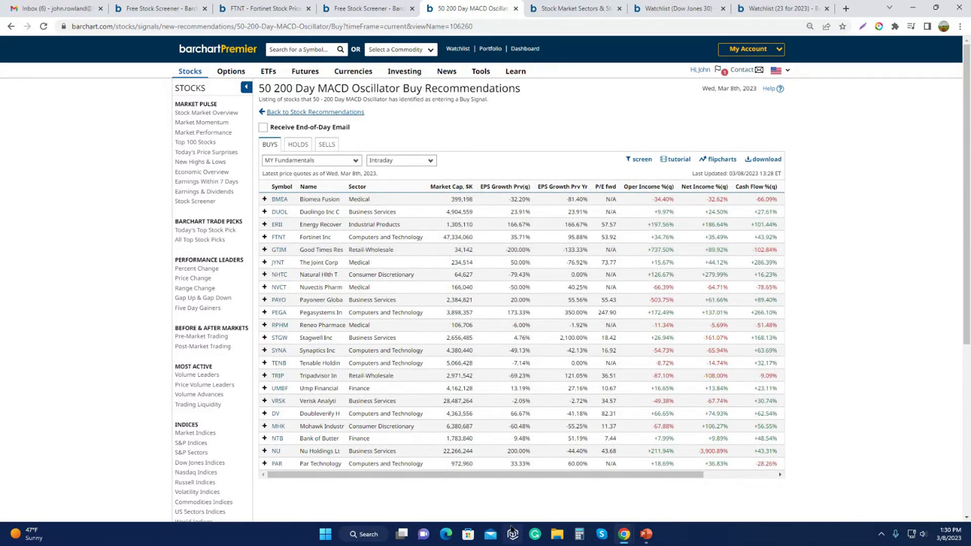
mouse_move(513, 476)
mouse_down()
mouse_move(598, 489)
mouse_move(587, 477)
mouse_move(509, 476)
mouse_up()
Step: Open the Stock Market Sectors rankings and rank the major market sectors by 3-Month performance
click(577, 7)
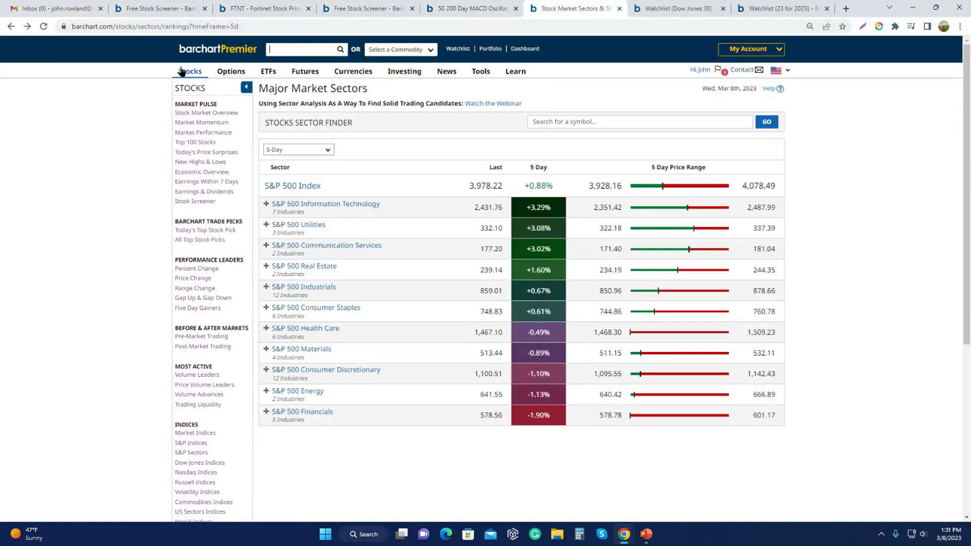
mouse_move(186, 75)
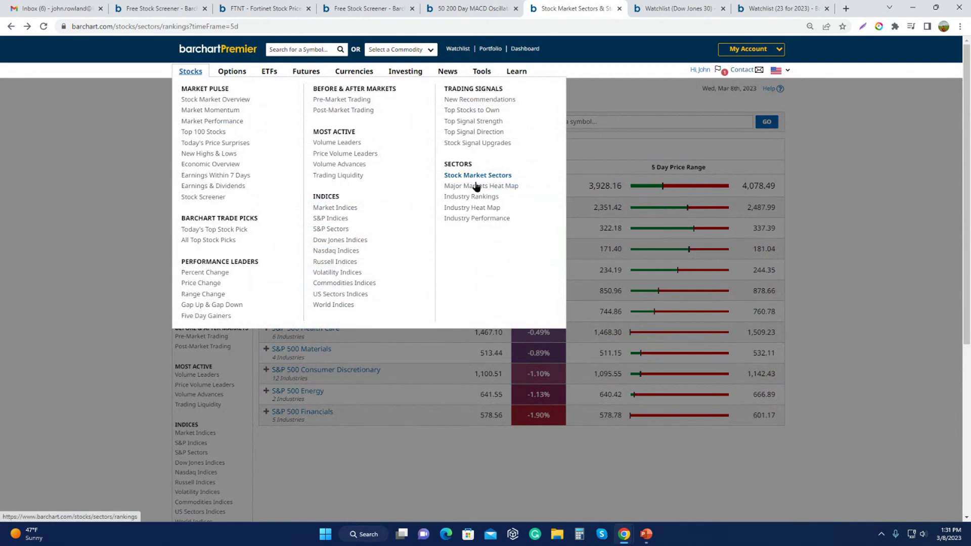
click(495, 176)
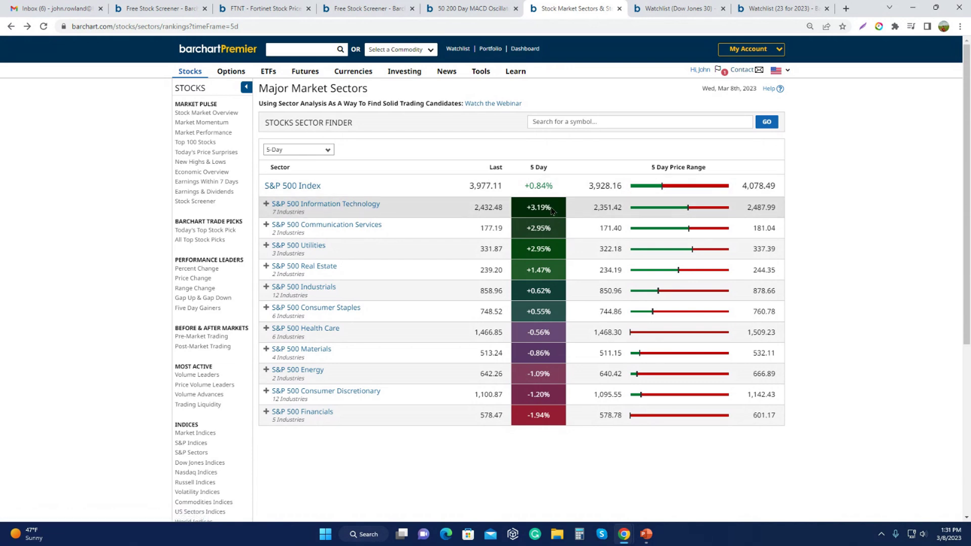
click(298, 151)
click(300, 186)
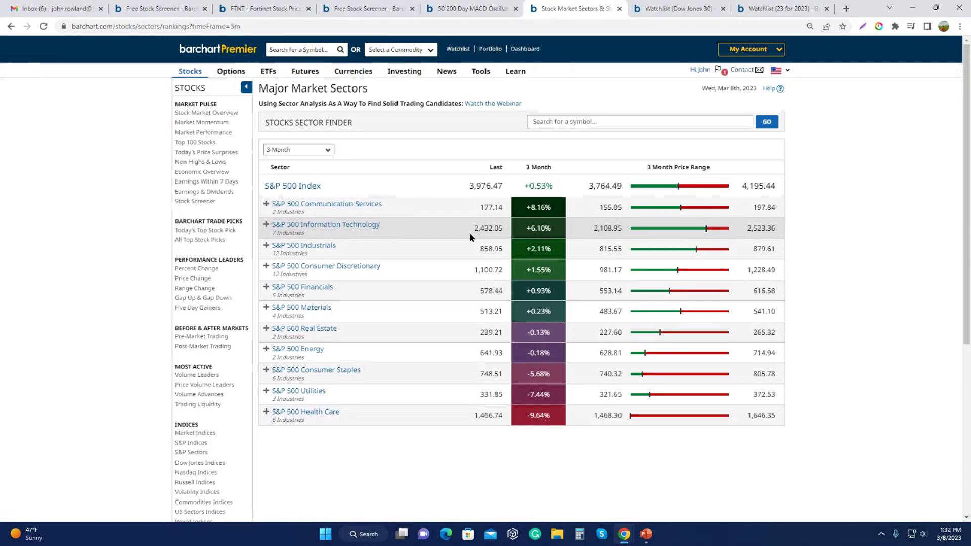
Step: Open the S&P 500 Information Technology sector and look through its component stocks
click(355, 226)
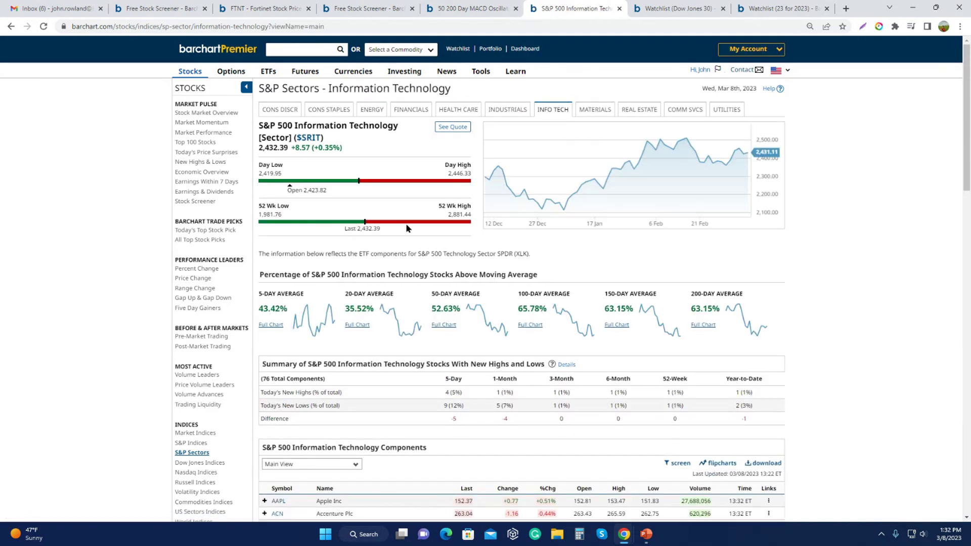
scroll(456, 275, down, 5)
scroll(424, 286, down, 8)
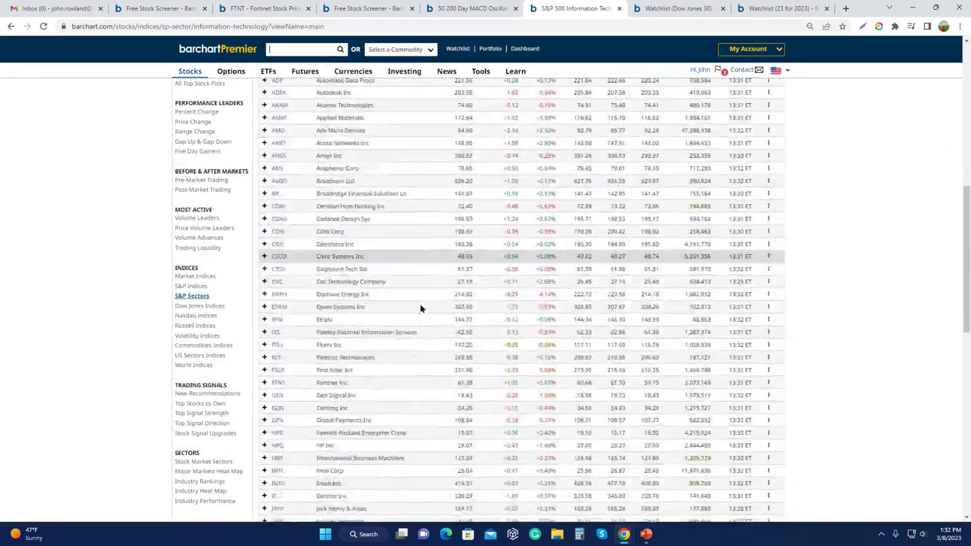
scroll(423, 324, up, 3)
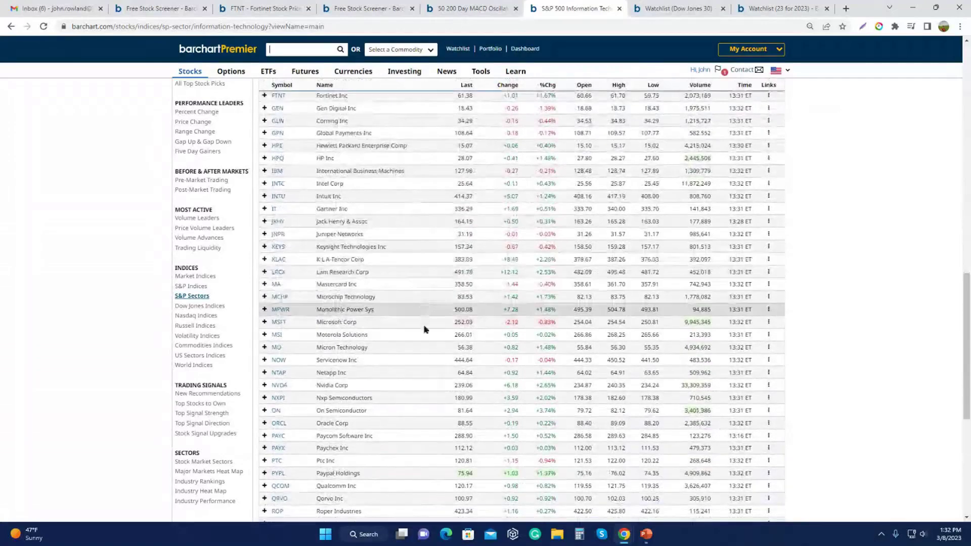
scroll(428, 334, up, 7)
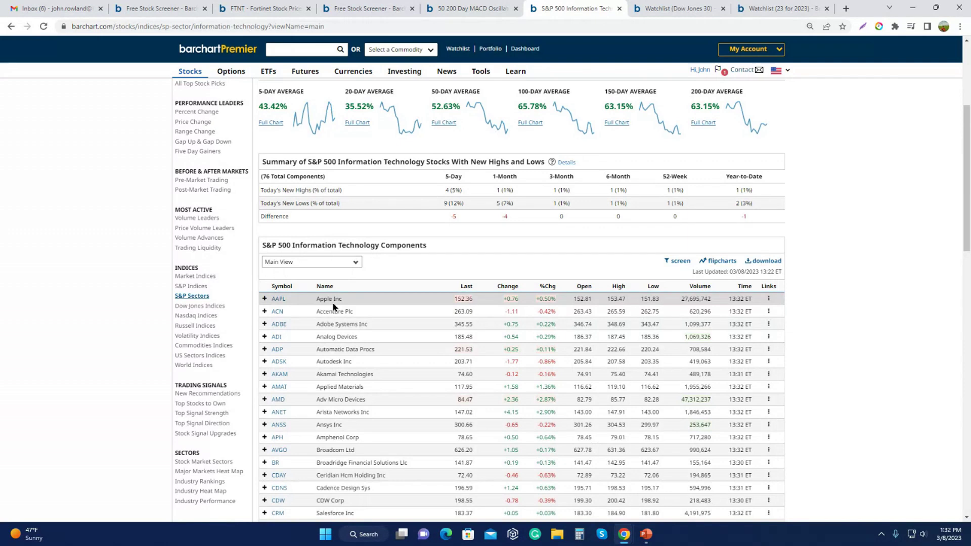
Step: Show the Information Technology components as flipcharts with the Golden Cross/Death Cross Barchart template
click(720, 263)
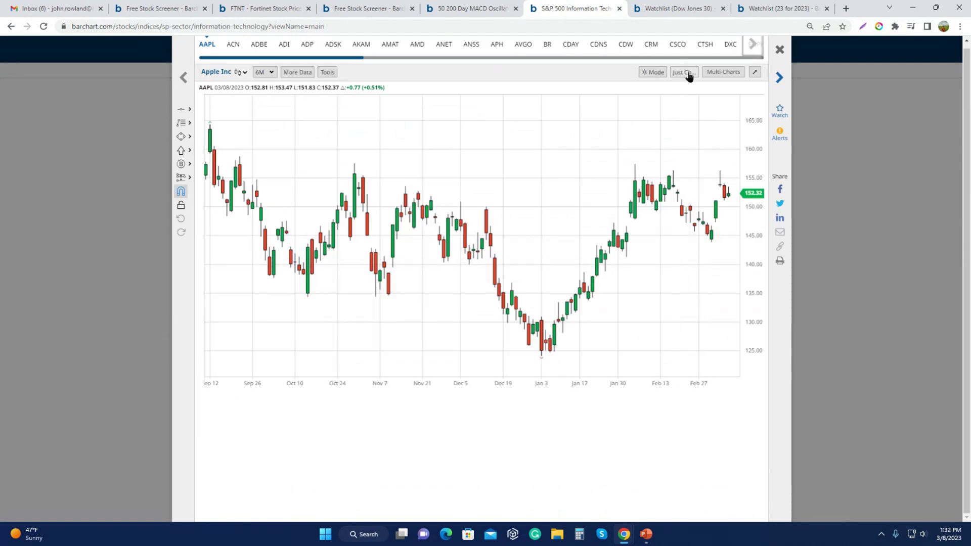
click(683, 72)
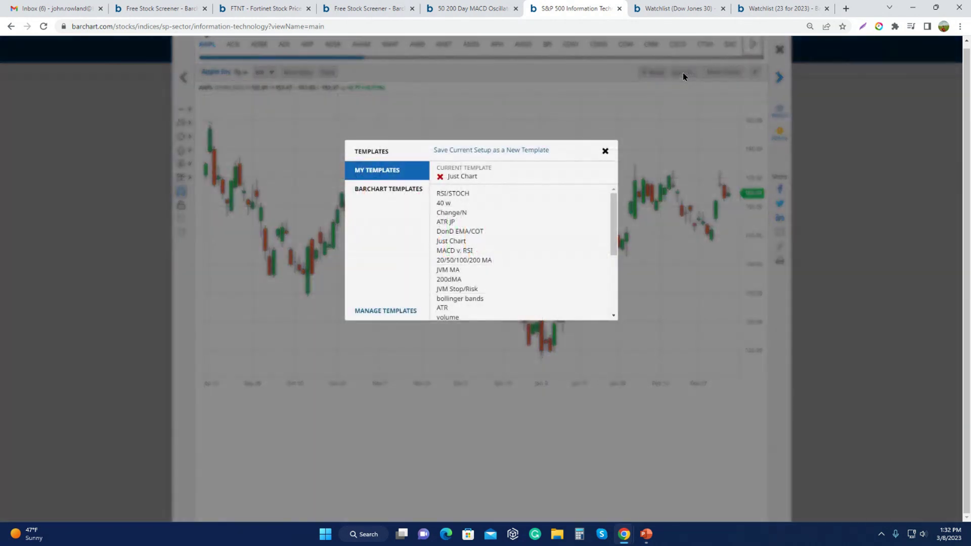
click(390, 190)
click(458, 232)
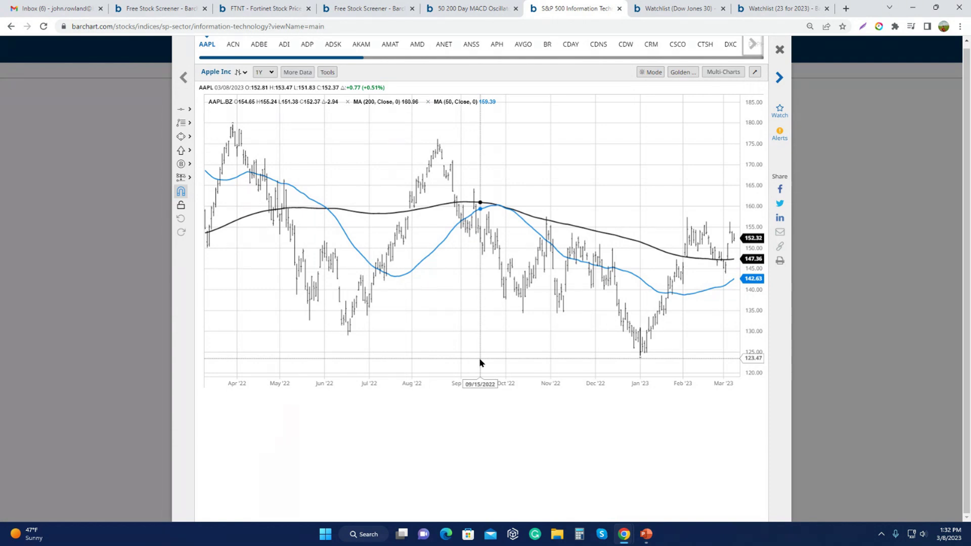
Step: Review the Accenture, Adobe and Analog Devices flipcharts for moving-average crosses, and close the flipcharts
click(781, 79)
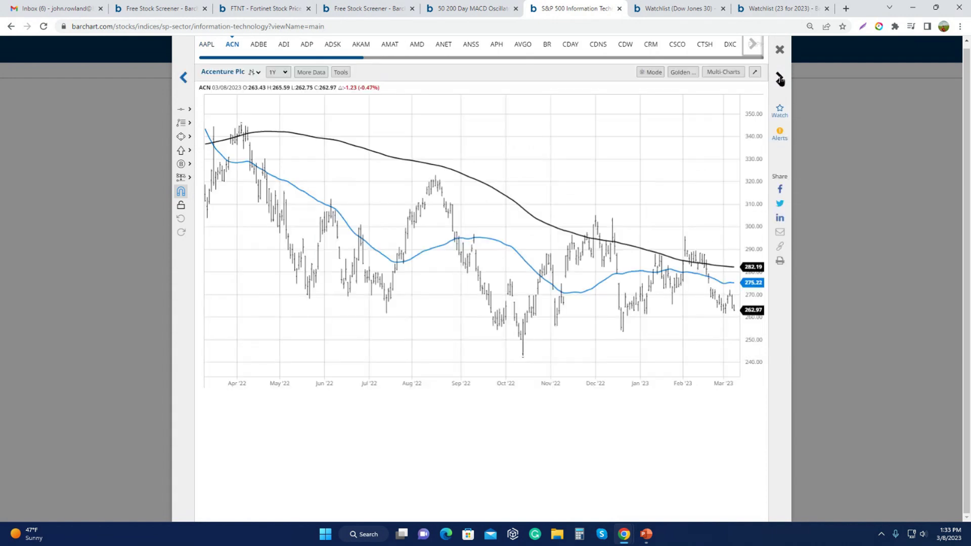
click(780, 78)
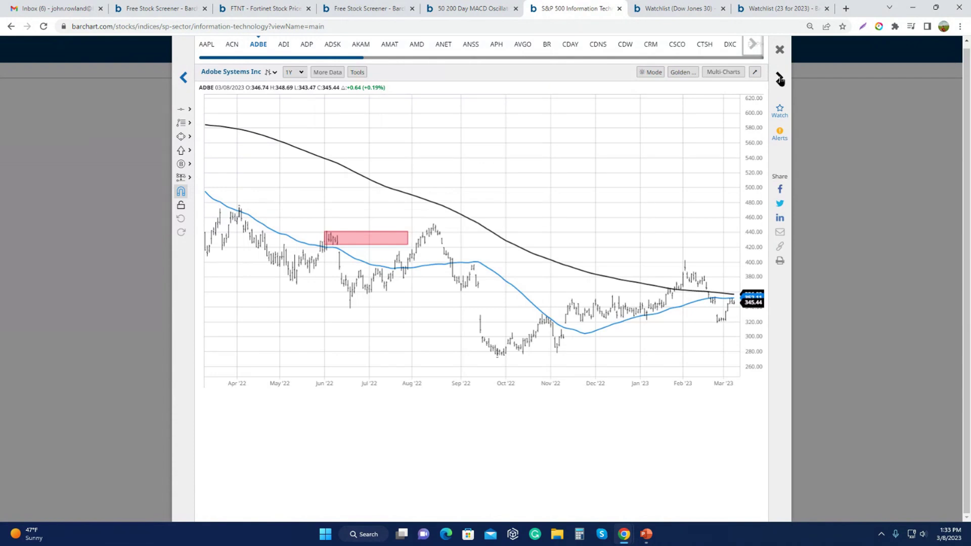
click(781, 79)
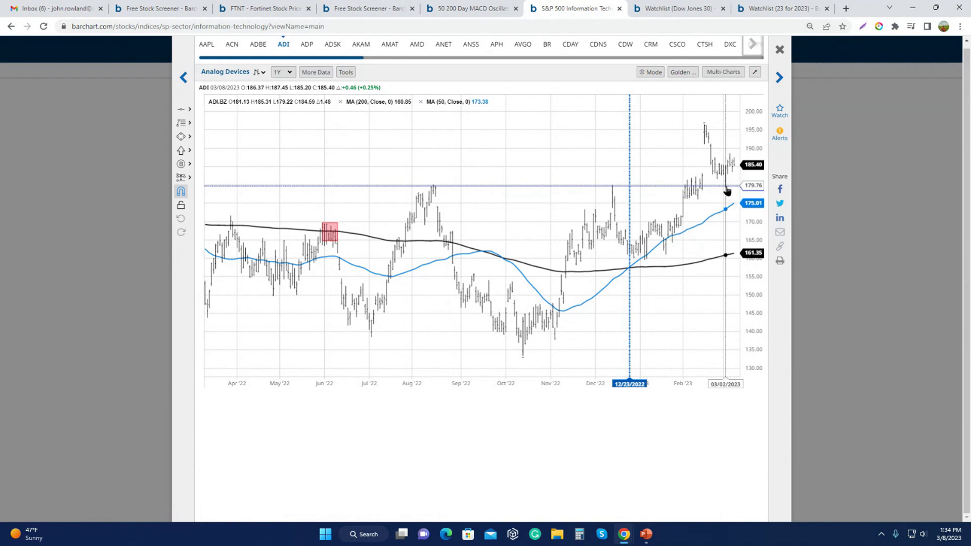
click(780, 51)
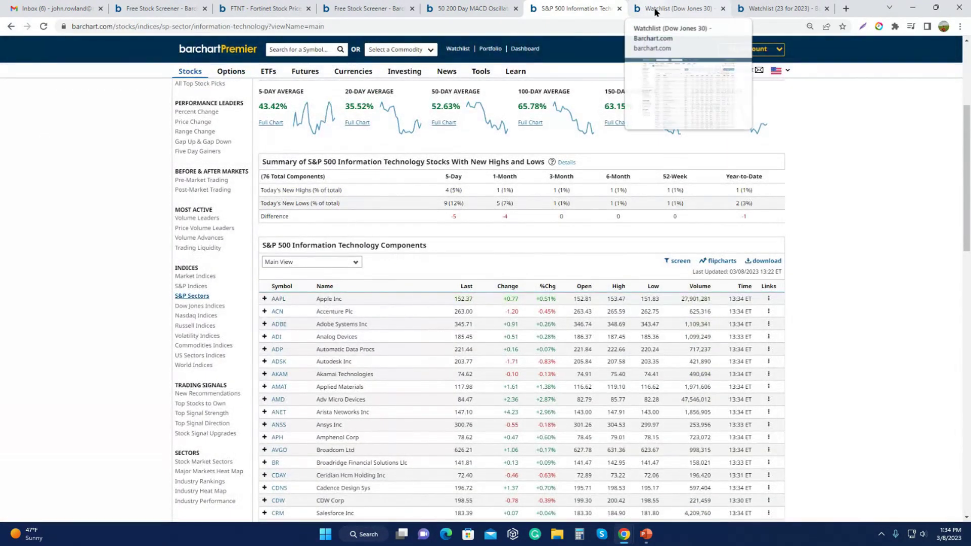
Step: From the Dow Jones 30 watchlist, open the stock screener and load the saved screener "30 d high Golden cross"
click(654, 11)
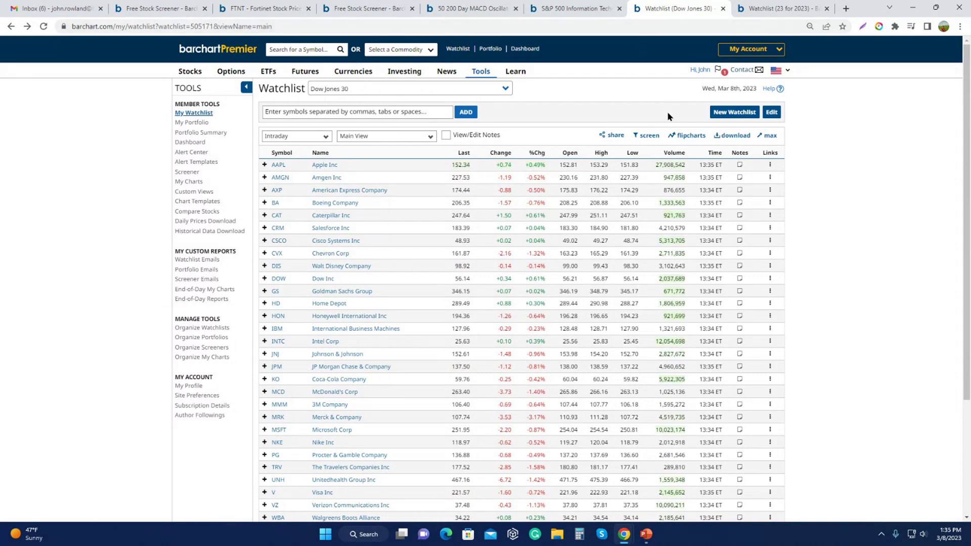
click(649, 135)
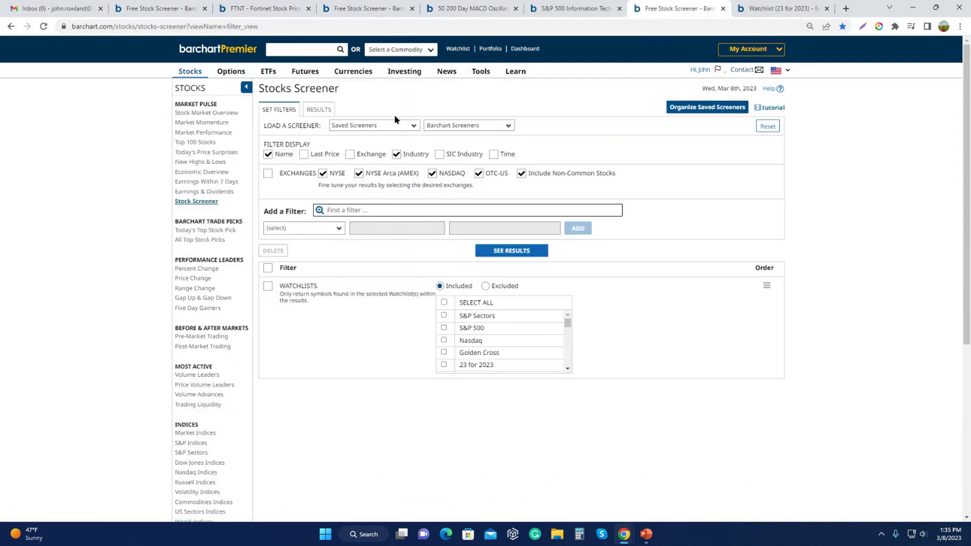
click(387, 127)
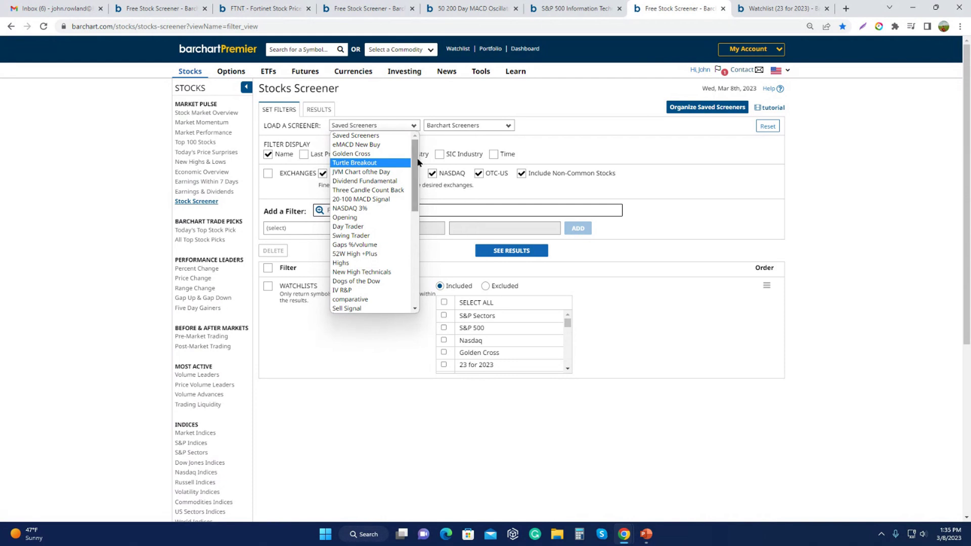
drag(417, 161, 418, 258)
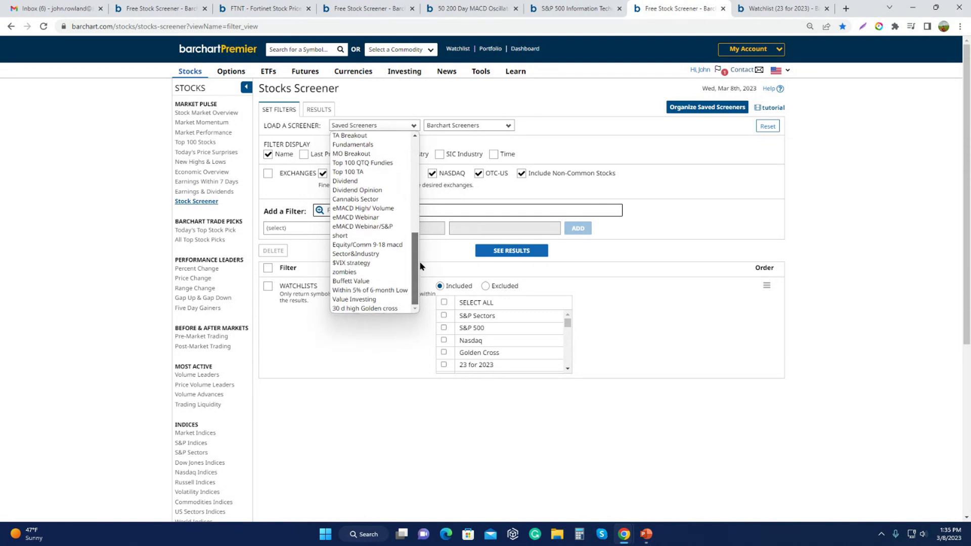
click(365, 308)
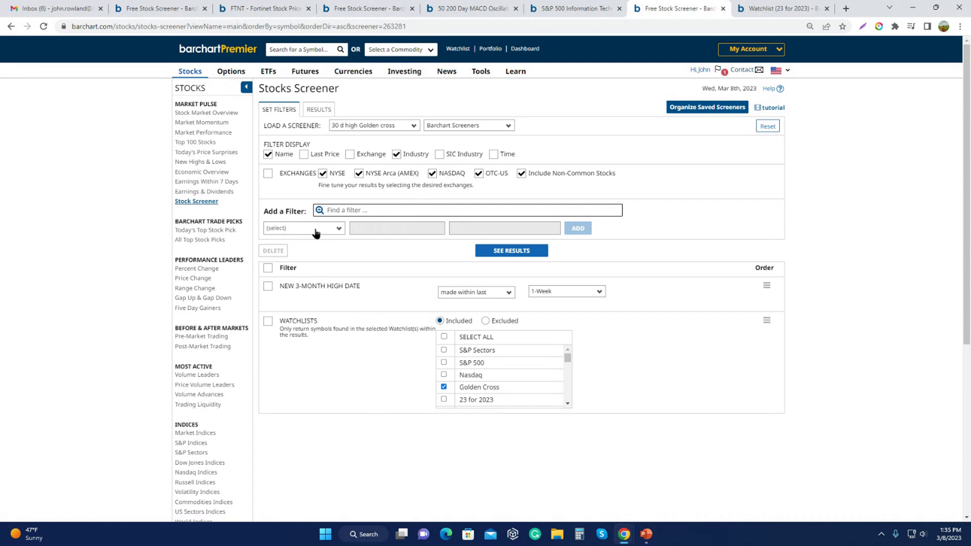
click(414, 126)
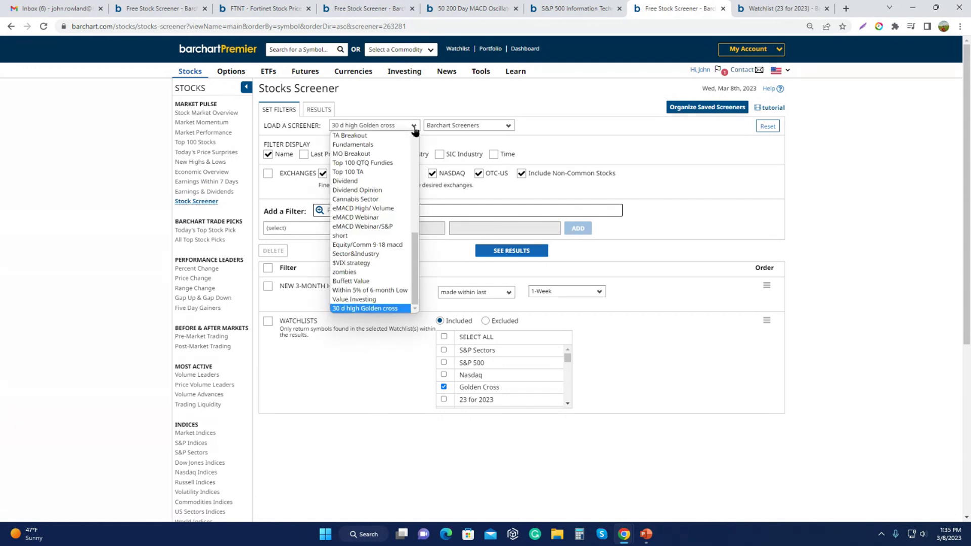
click(536, 124)
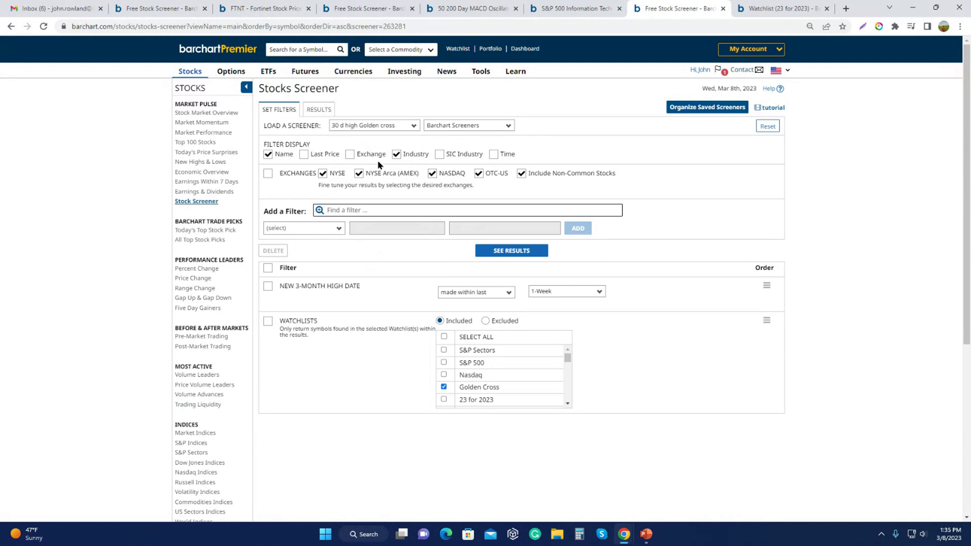
Step: Go back to the watchlists and display the Dow Jones 30 watchlist
click(460, 49)
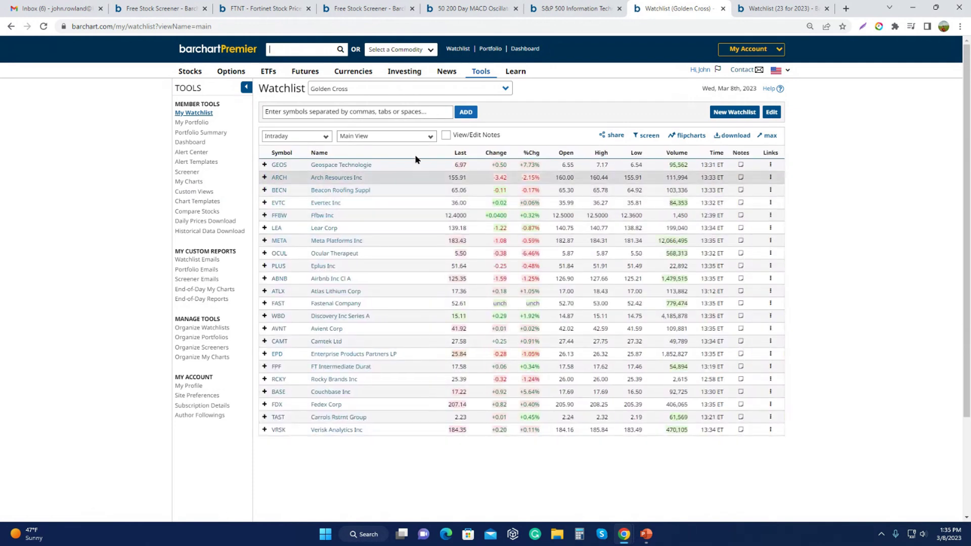
click(501, 91)
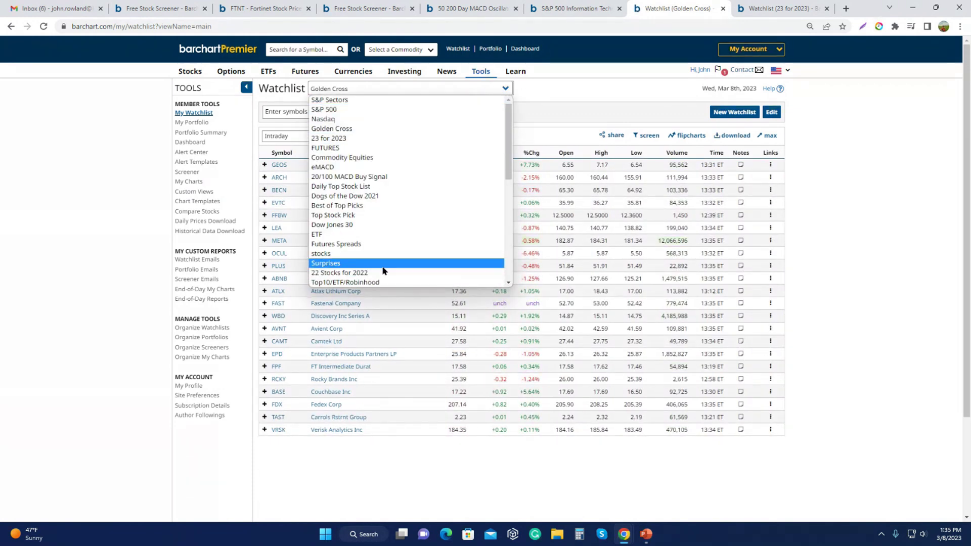
click(390, 225)
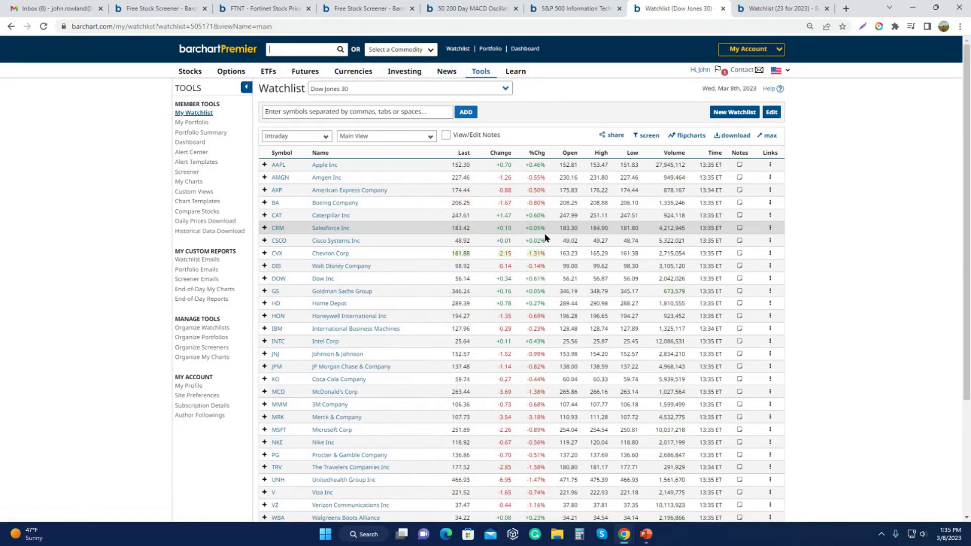
Step: Show the Dow Jones 30 stocks as flipcharts with the Golden Cross/Death Cross Barchart template
click(689, 135)
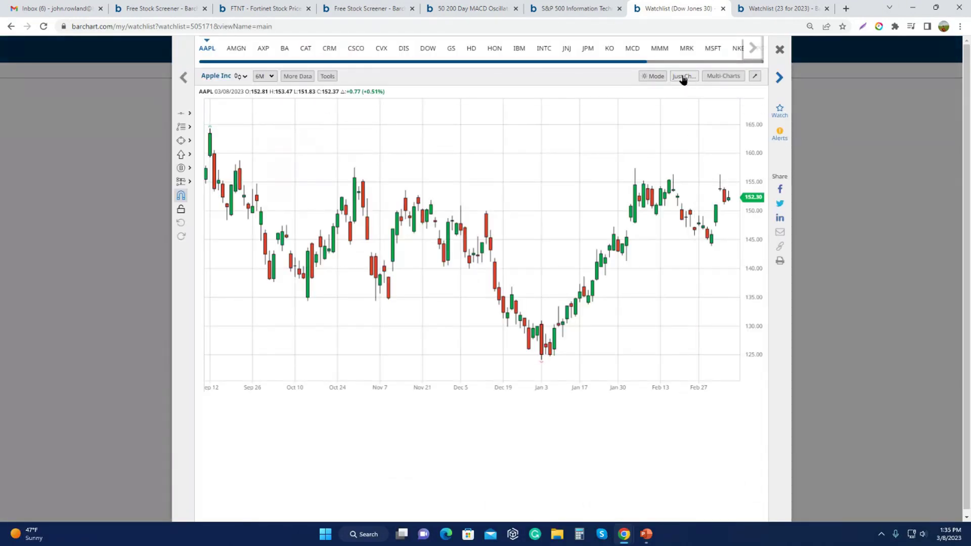
click(682, 77)
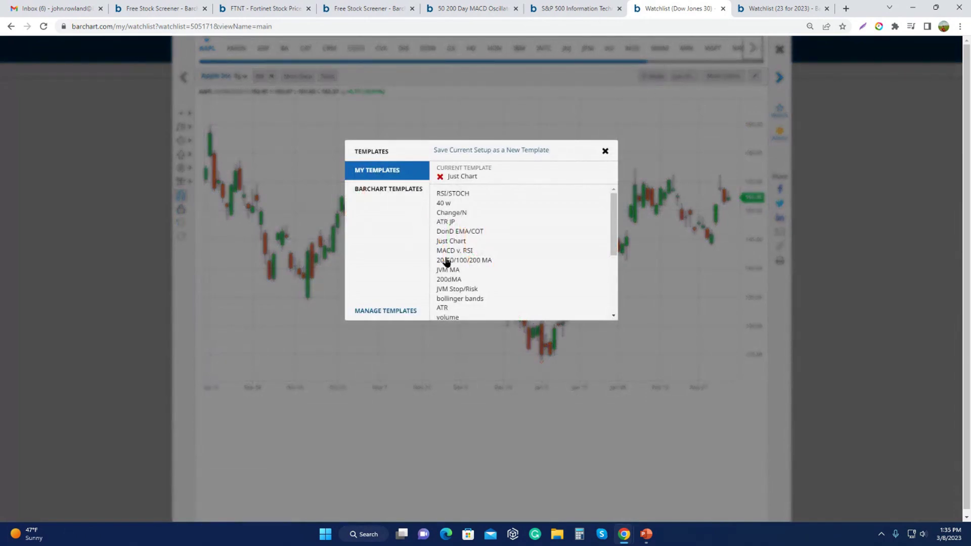
click(406, 197)
click(470, 233)
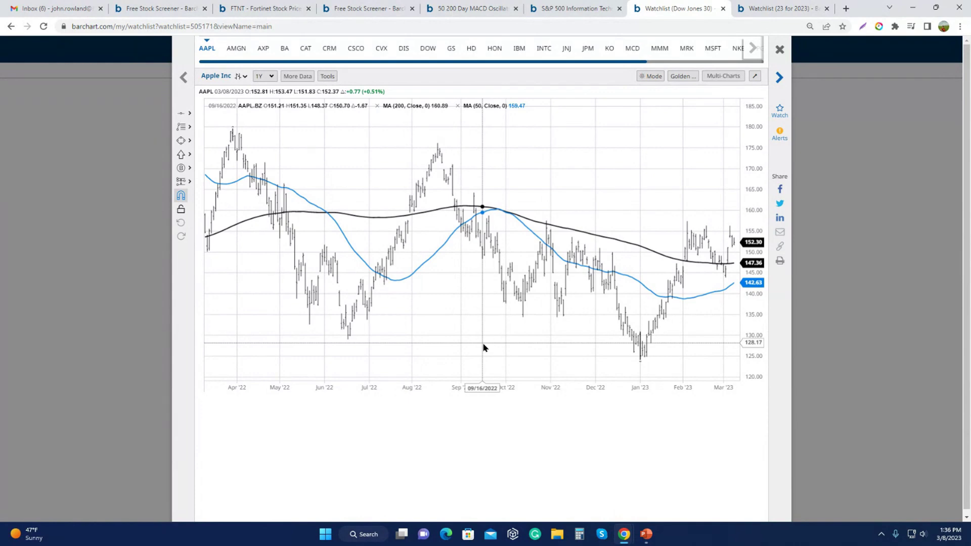
Step: Review the Boeing (BA), Caterpillar (CAT) and Johnson & Johnson (JNJ) flipcharts for golden or death crosses
click(284, 53)
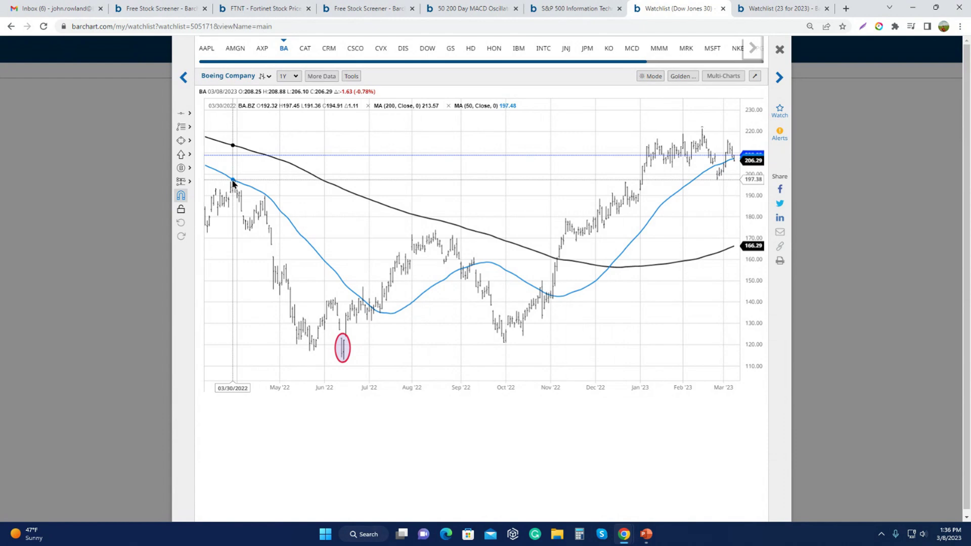
click(306, 47)
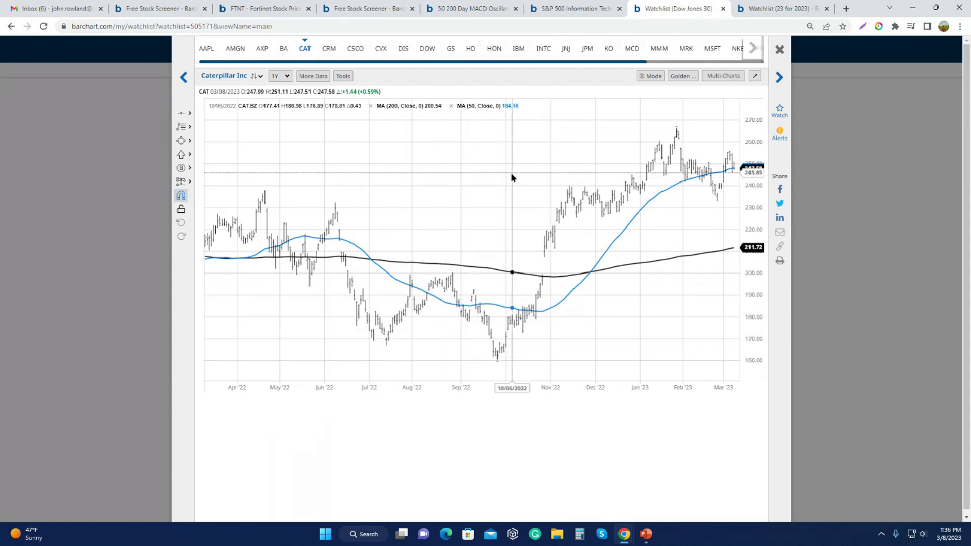
click(567, 51)
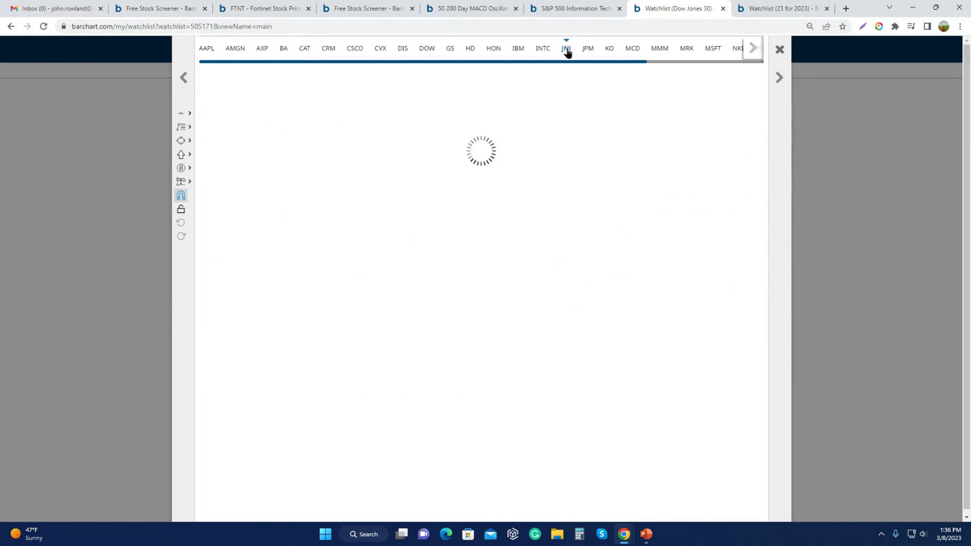